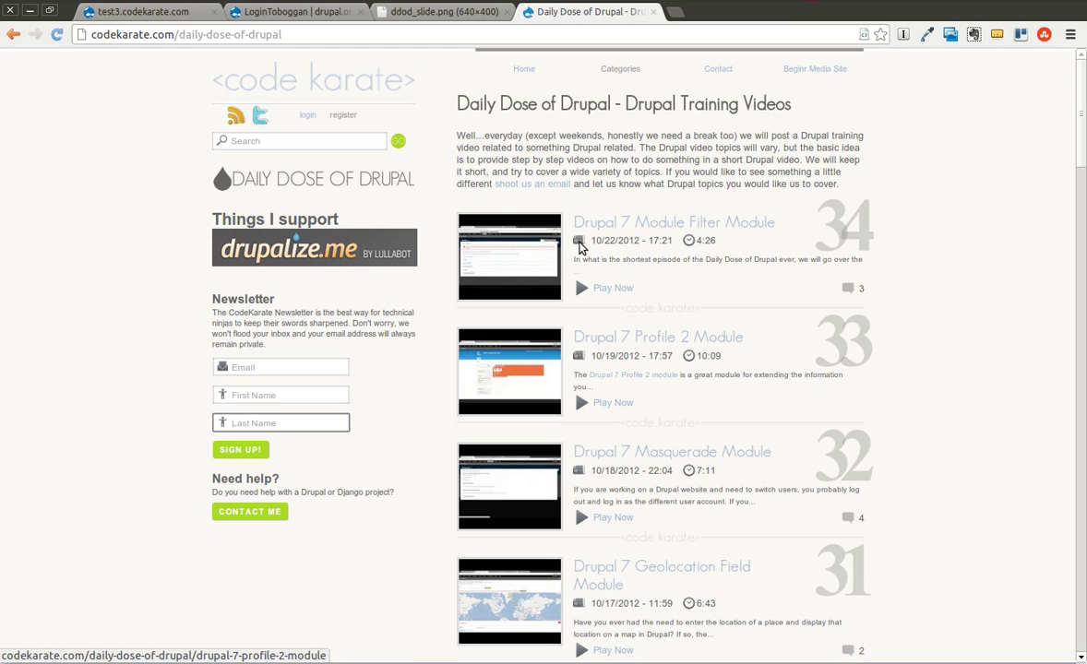
Look over the Daily Dose of Drupal slide and newsletter fields, then show the LoginToboggan project page
{"action": "left_click", "coordinate": [430, 13]}
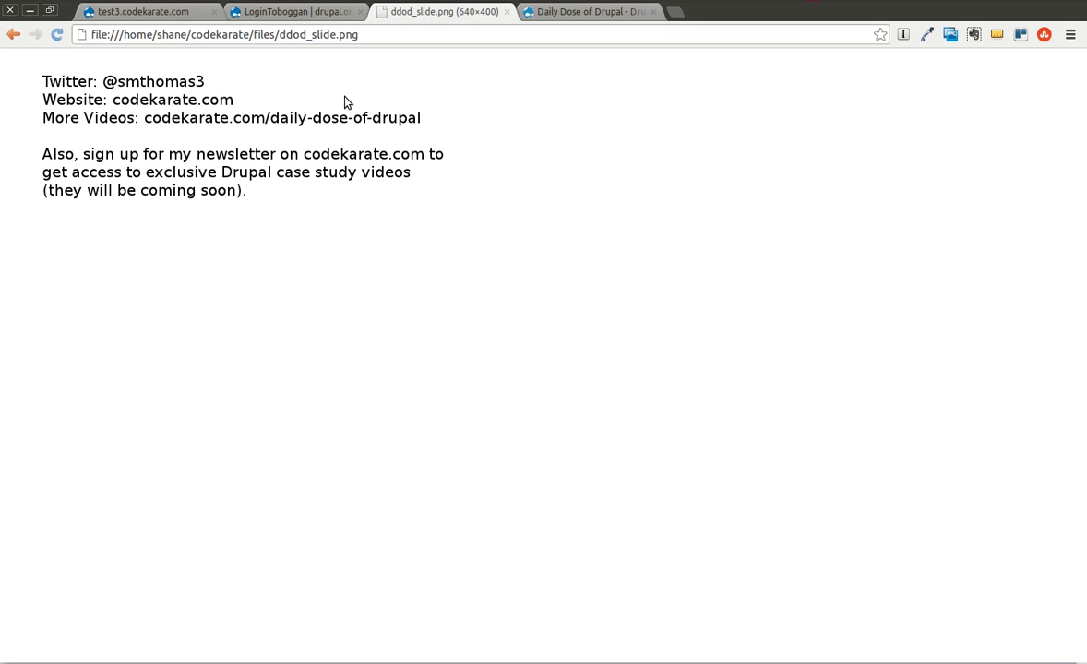
{"action": "left_click", "coordinate": [577, 12]}
{"action": "left_click", "coordinate": [295, 373]}
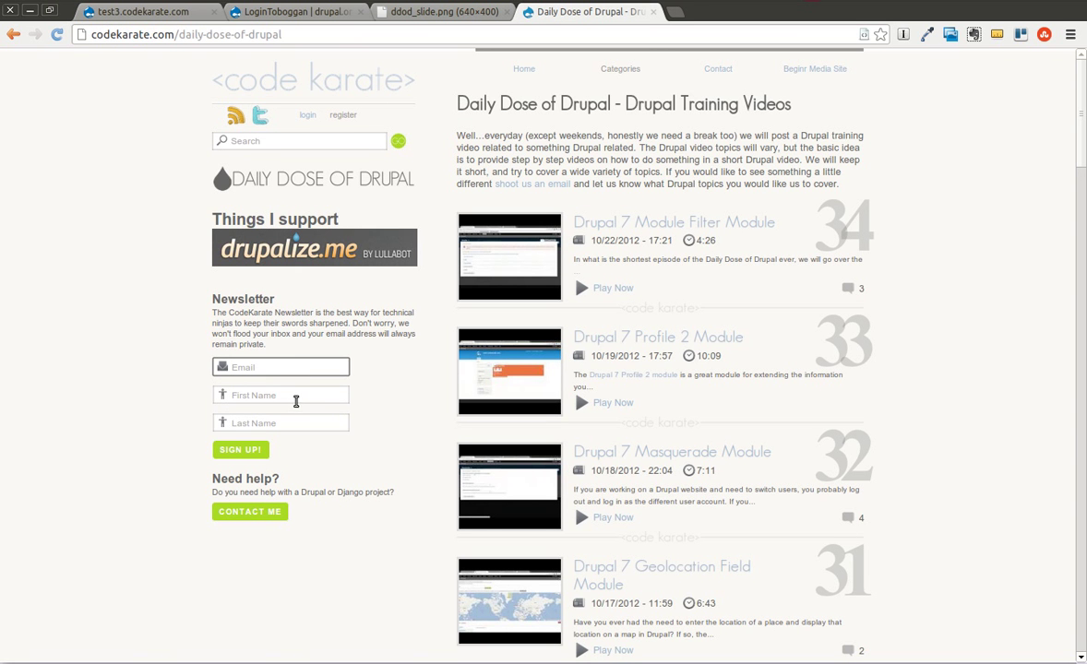
{"action": "left_click", "coordinate": [282, 395]}
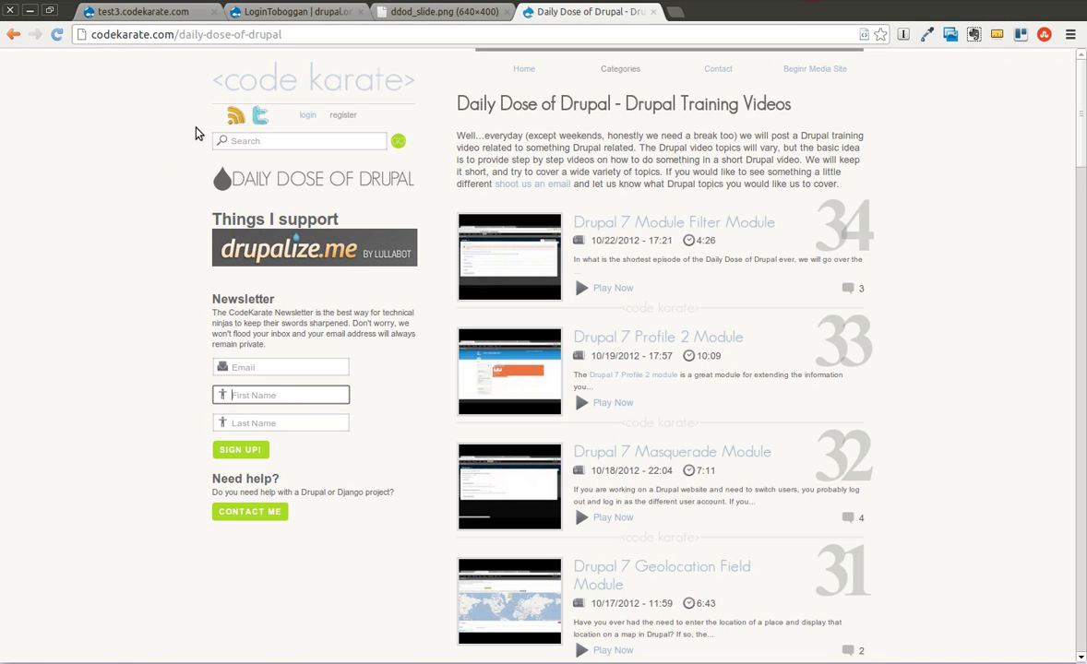
{"action": "left_click", "coordinate": [264, 17]}
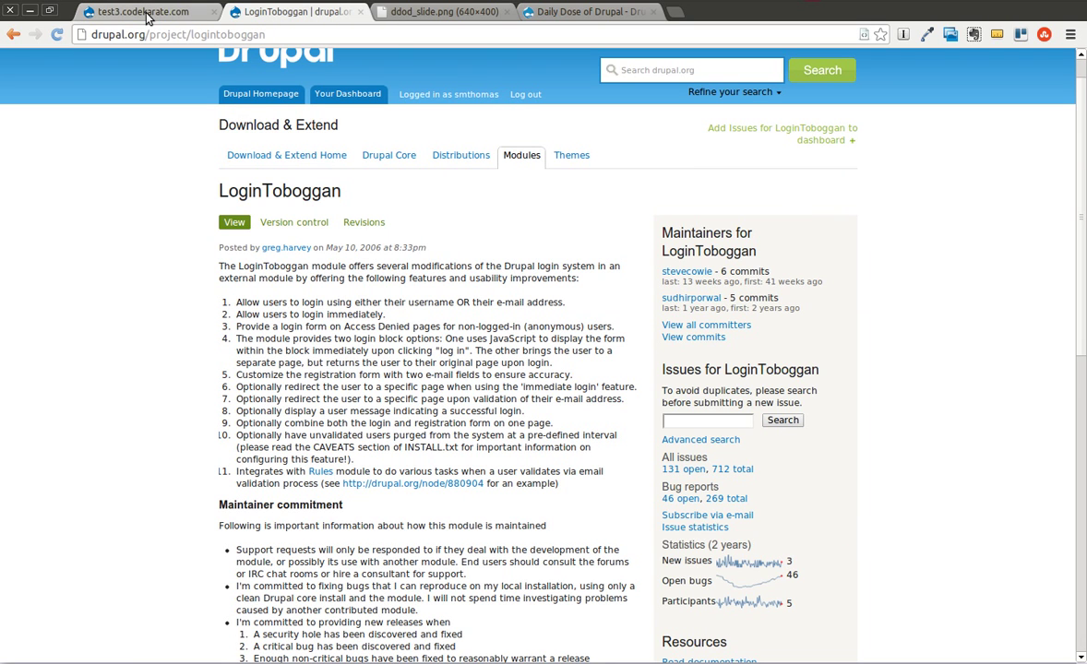
{"action": "key", "text": "alt+Tab"}
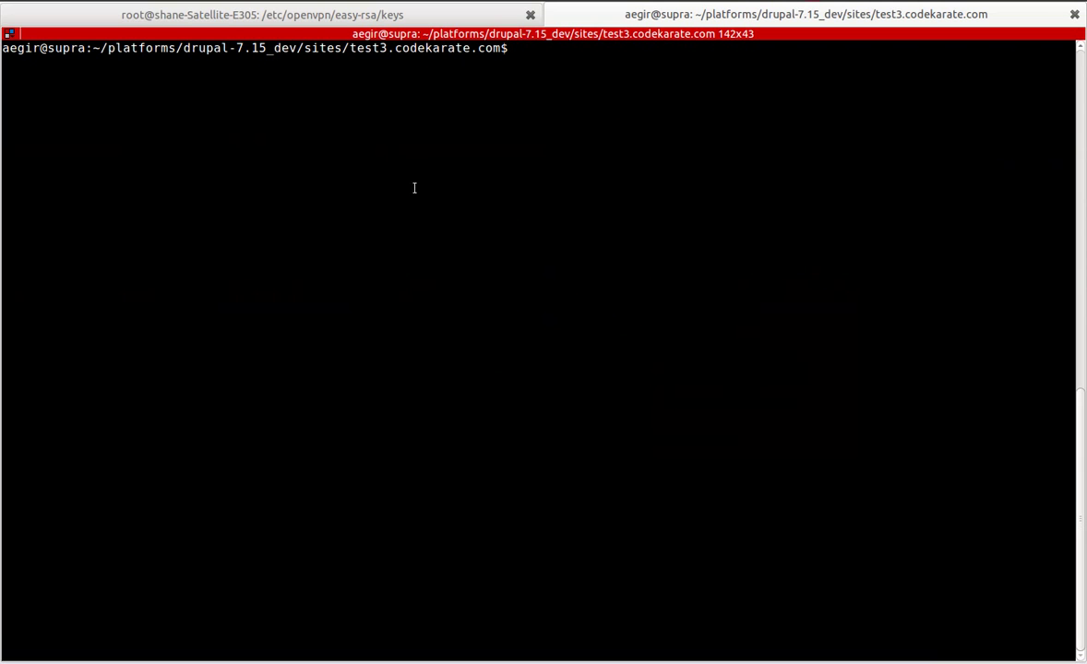
{"action": "key", "text": "alt+Tab"}
{"action": "left_click_drag", "start_coordinate": [290, 34], "coordinate": [193, 36]}
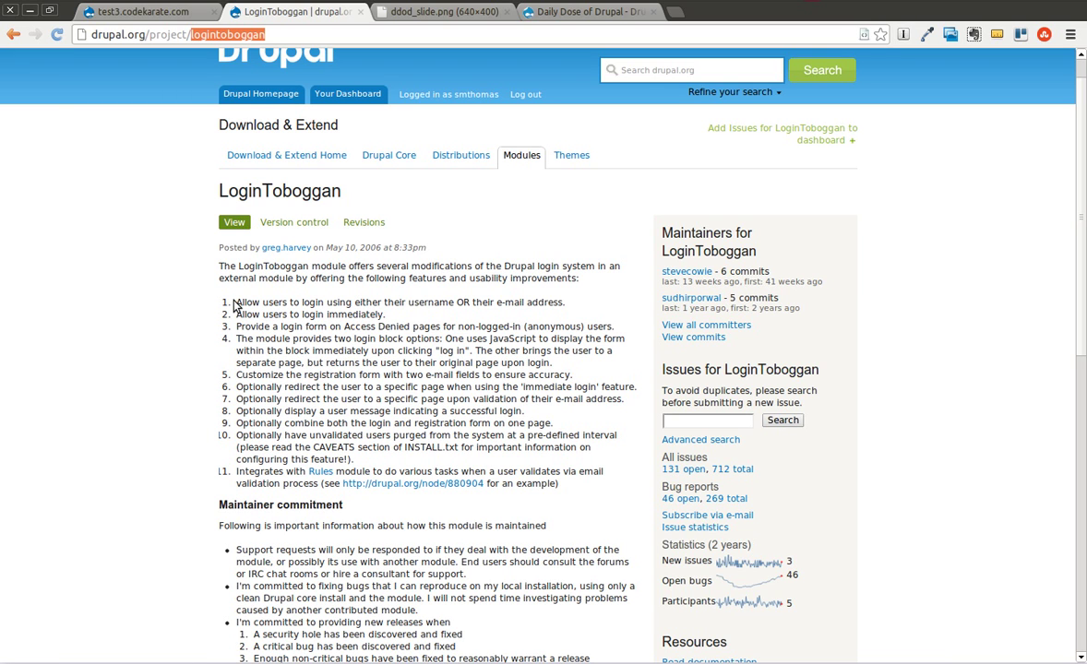
{"action": "left_click_drag", "start_coordinate": [235, 302], "coordinate": [587, 302]}
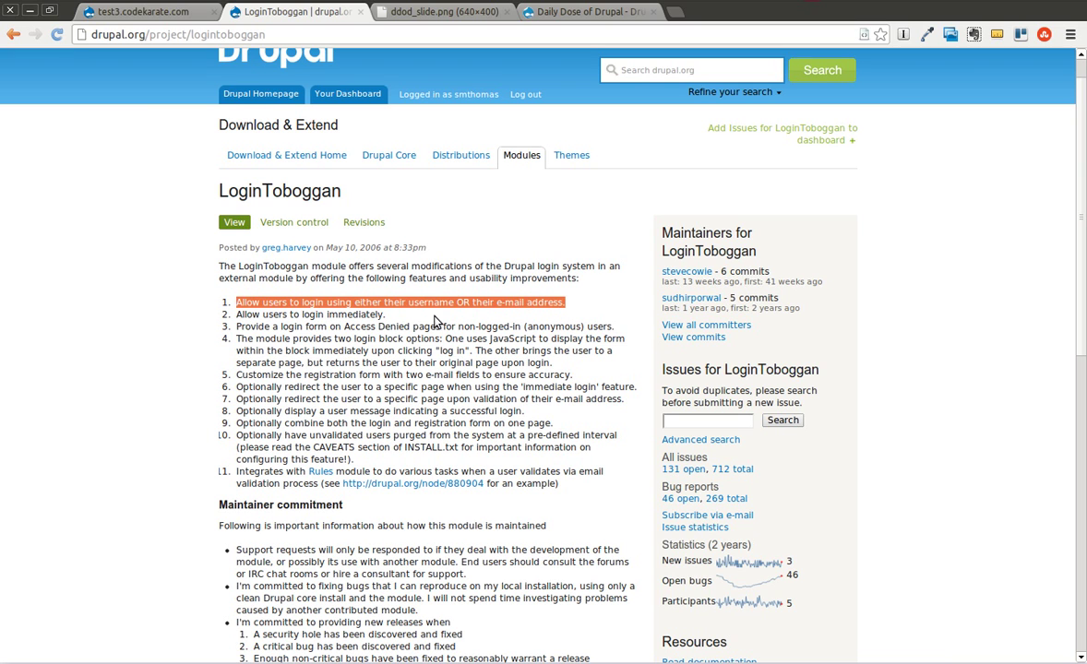
{"action": "left_click", "coordinate": [403, 319]}
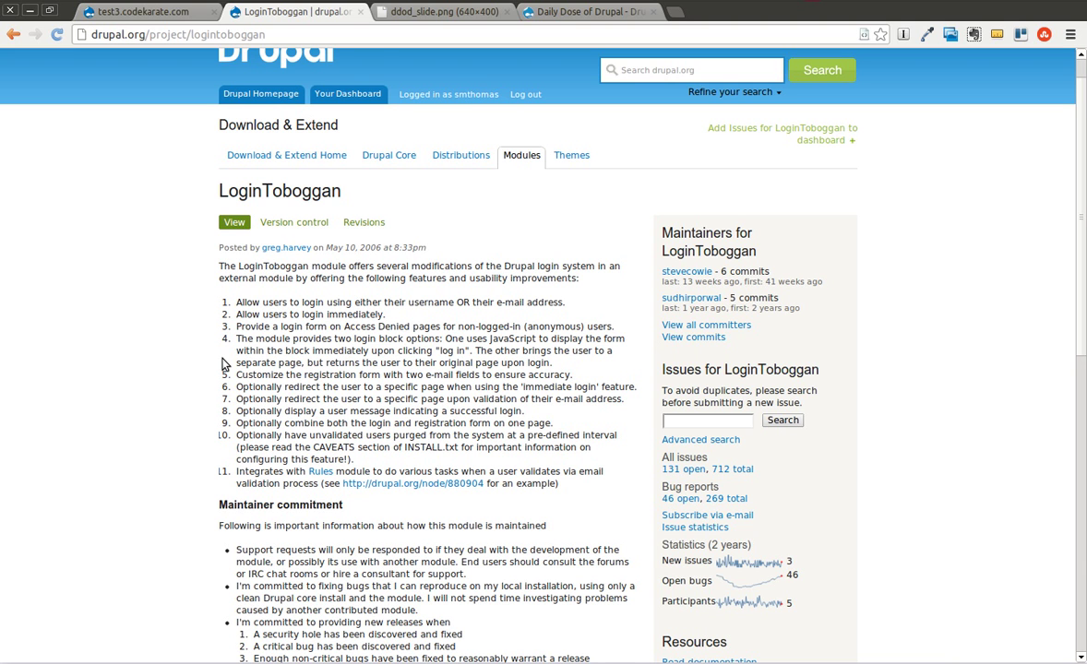
{"action": "scroll", "coordinate": [222, 364], "scroll_direction": "down", "scroll_amount": 3}
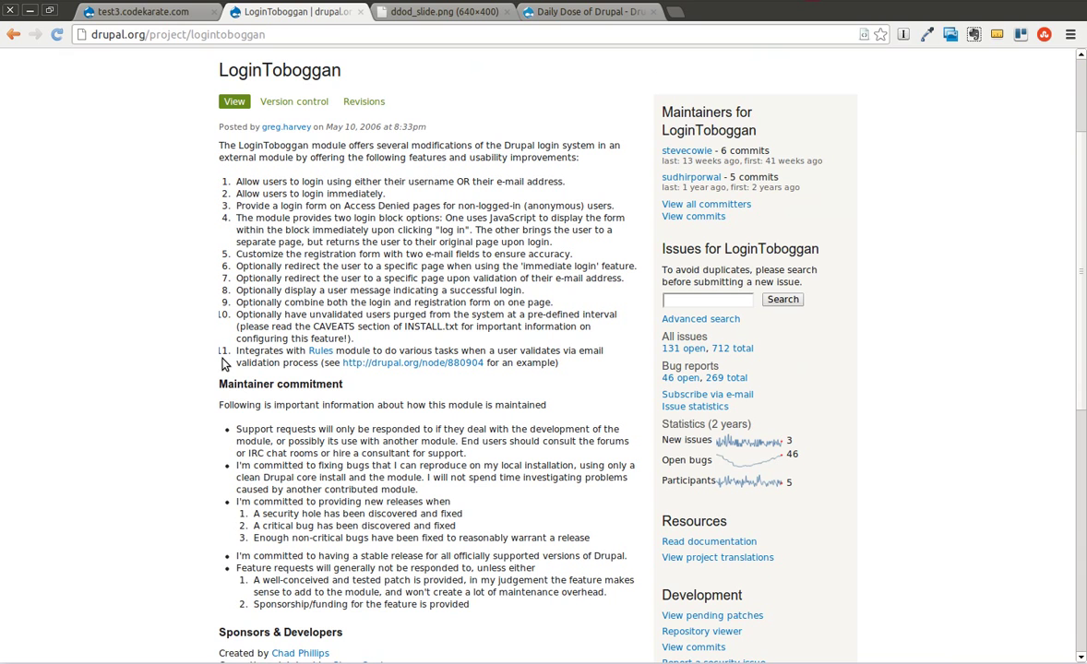
{"action": "left_click_drag", "start_coordinate": [281, 35], "coordinate": [191, 36]}
{"action": "key", "text": "ctrl+c"}
Download LoginToboggan with 'drush dl logintoboggan', confirming the overwrite of the existing copy
{"action": "key", "text": "alt+Tab"}
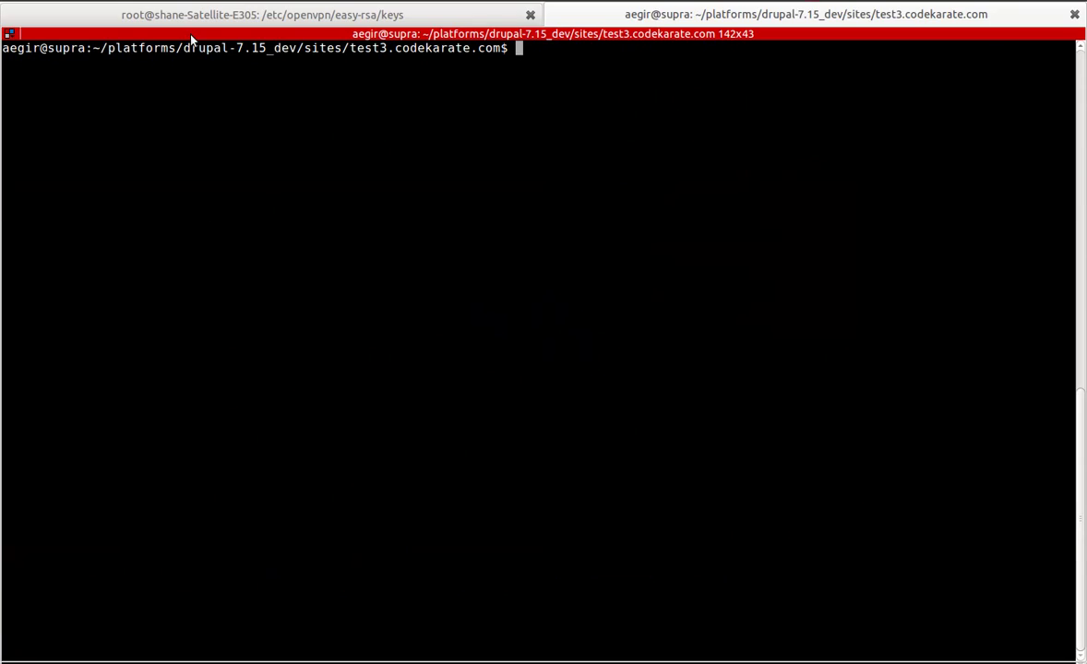
{"action": "type", "text": "drush dl"}
{"action": "key", "text": "ctrl+shift+v"}
{"action": "key", "text": "Return"}
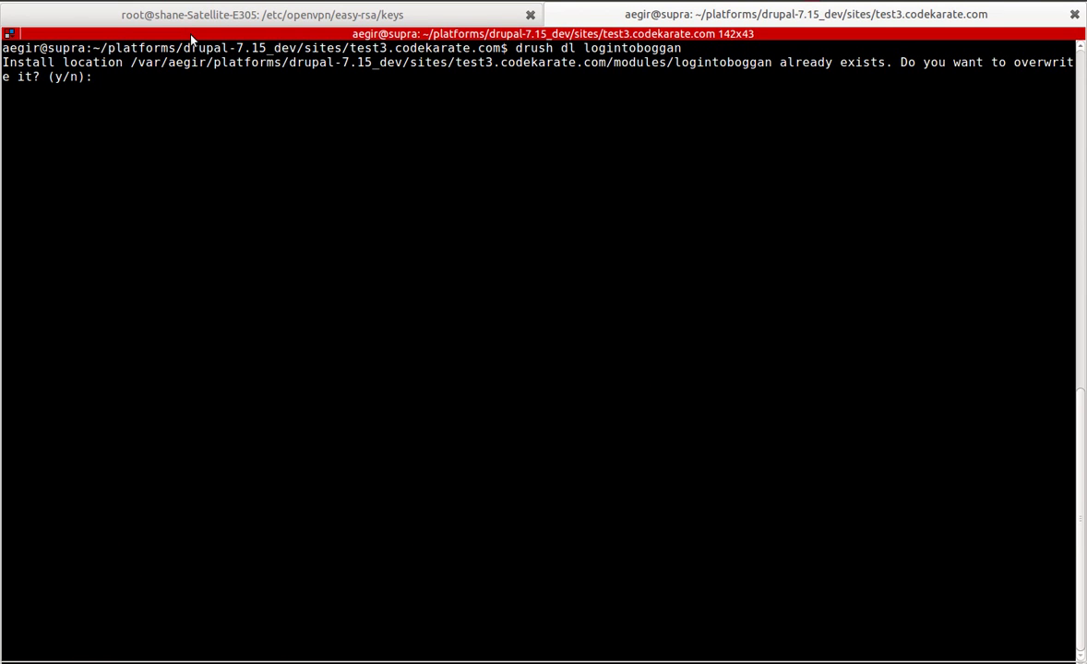
{"action": "type", "text": "y"}
{"action": "key", "text": "Return"}
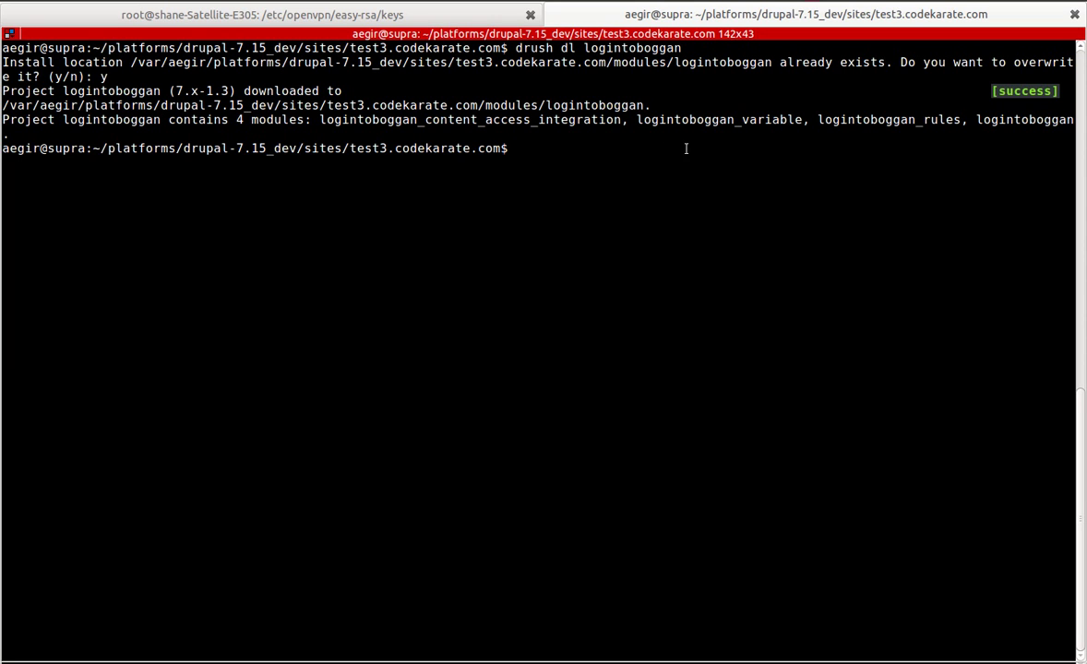
Enable the module with 'drush en logintoboggan' and confirm with y
{"action": "type", "text": "drush en logintoboggan"}
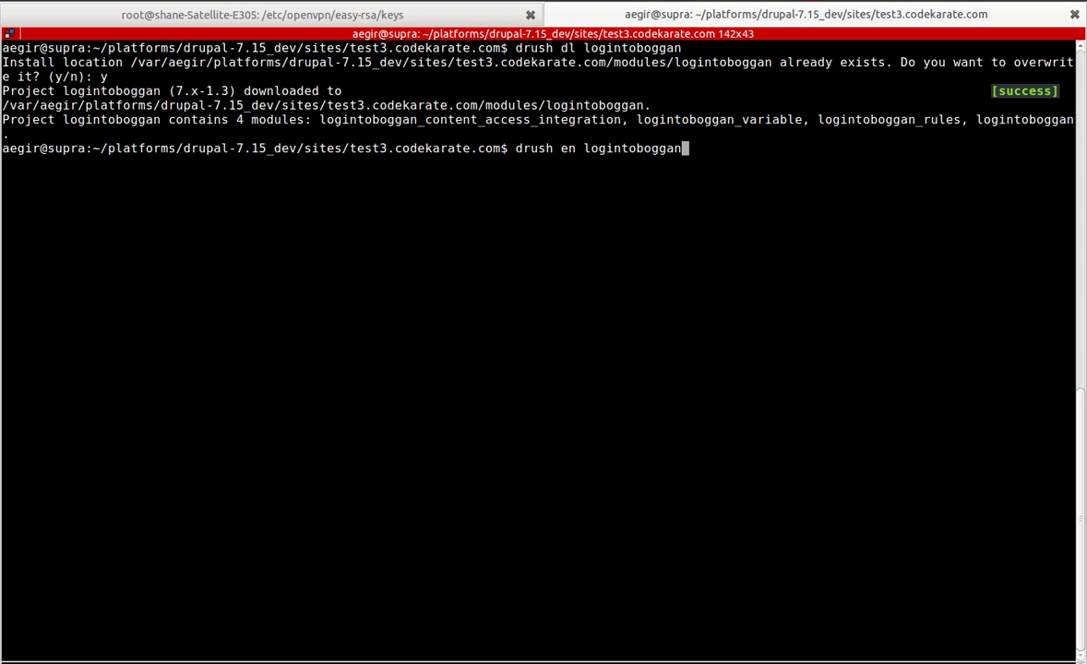
{"action": "key", "text": "Return"}
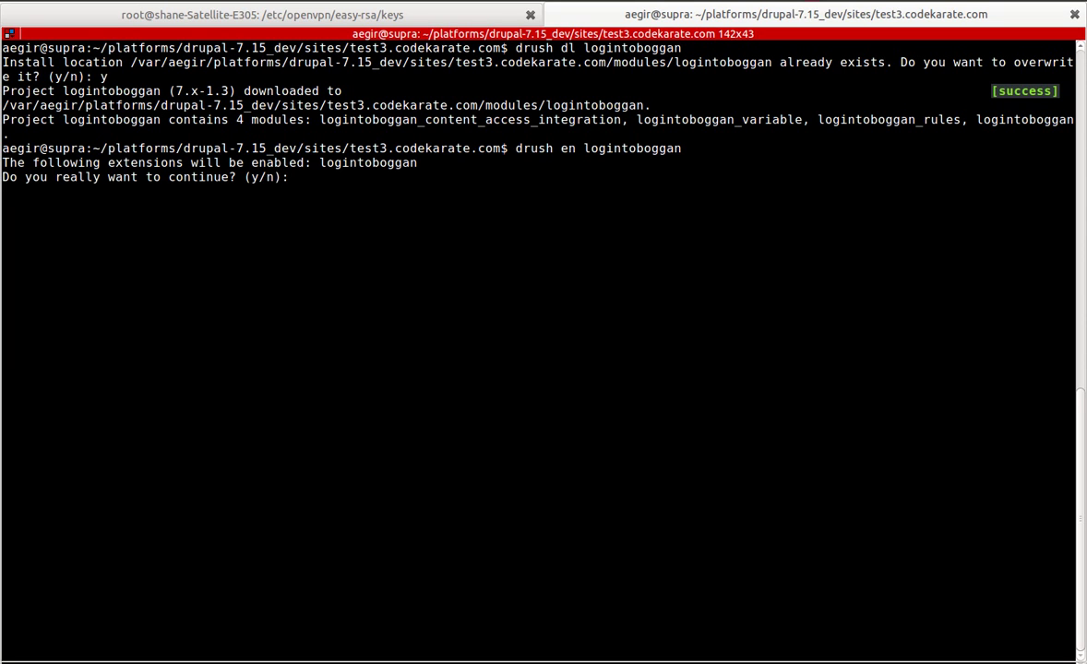
{"action": "type", "text": "y"}
{"action": "key", "text": "Return"}
{"action": "key", "text": "alt+Tab"}
Filter the Modules list by 'login' and open LoginToboggan's Configure page
{"action": "left_click", "coordinate": [152, 12]}
{"action": "left_click", "coordinate": [330, 59]}
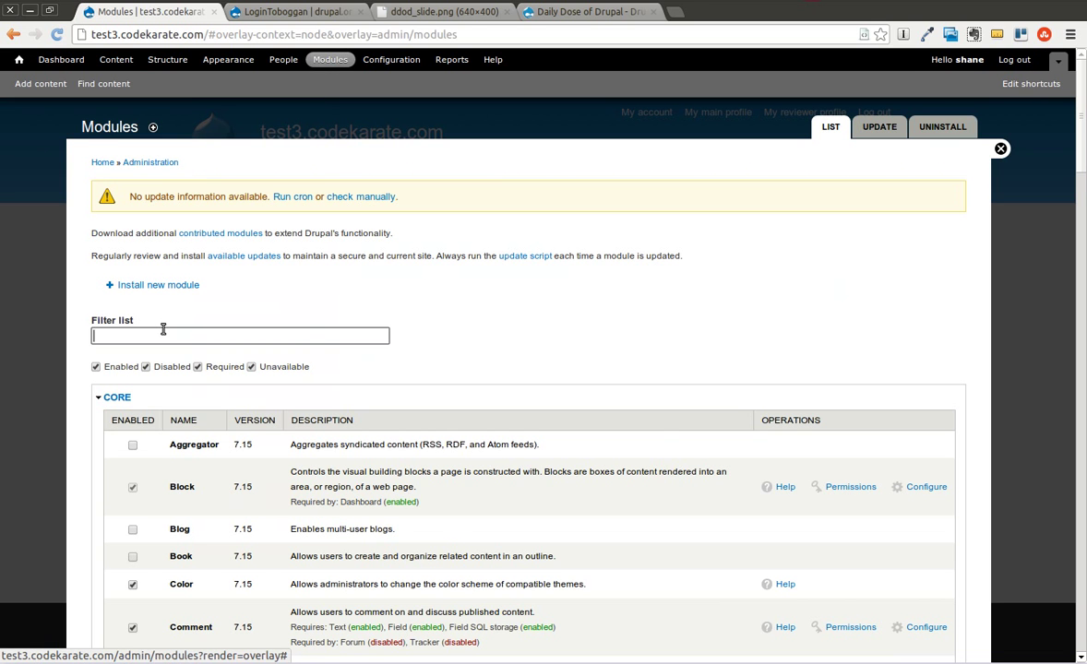
{"action": "left_click", "coordinate": [163, 332]}
{"action": "type", "text": "login"}
{"action": "left_click", "coordinate": [284, 310]}
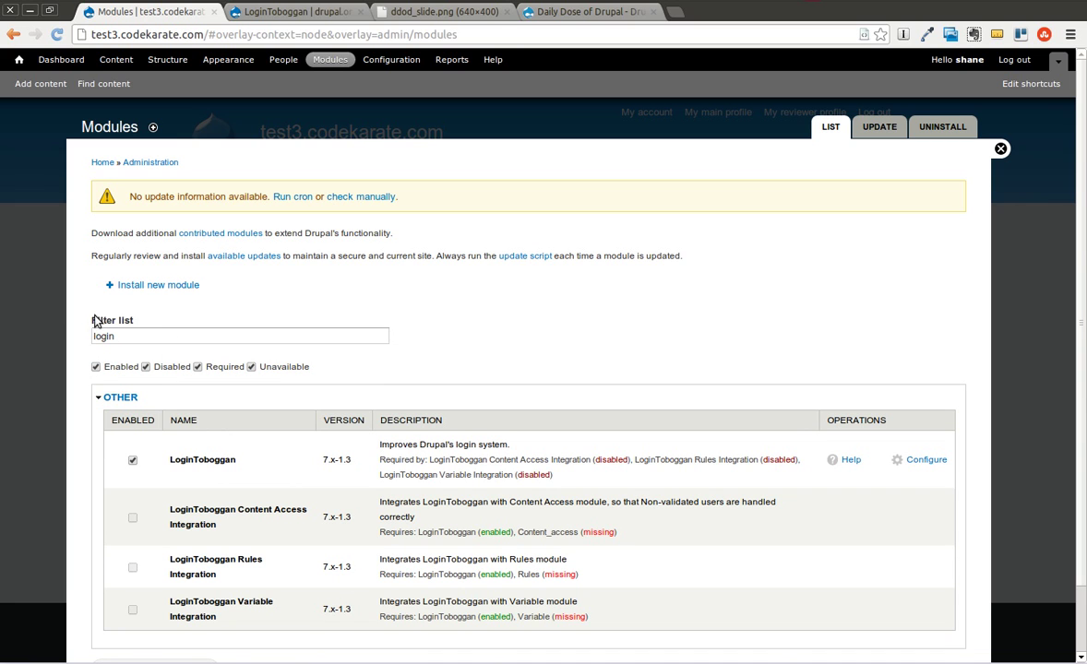
{"action": "left_click_drag", "start_coordinate": [90, 318], "coordinate": [143, 317]}
{"action": "left_click", "coordinate": [143, 317]}
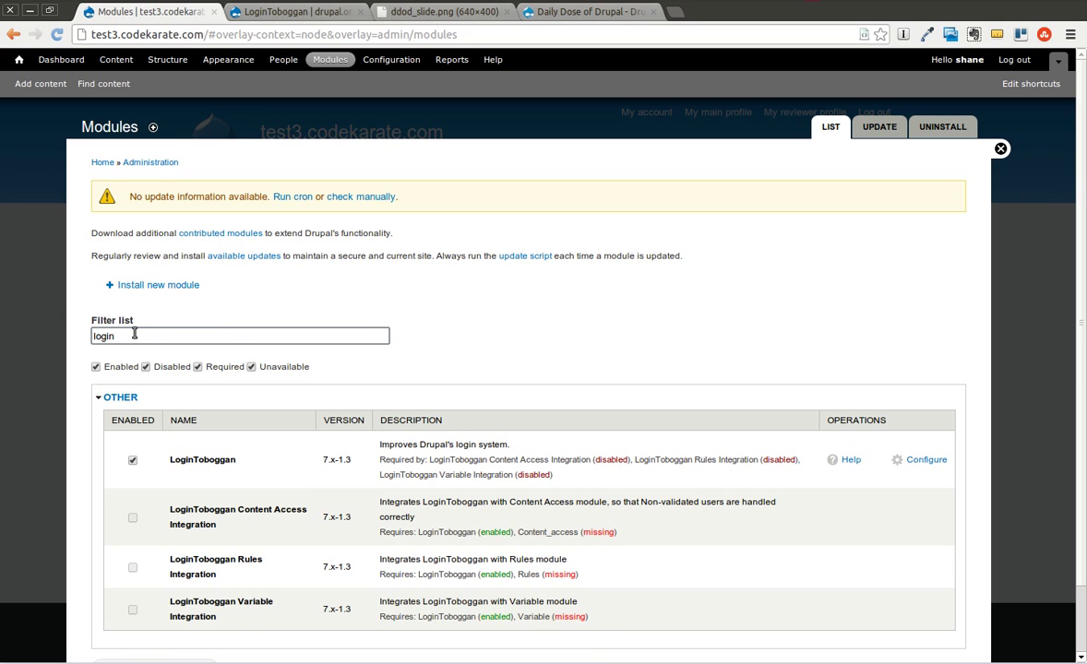
{"action": "left_click", "coordinate": [129, 334]}
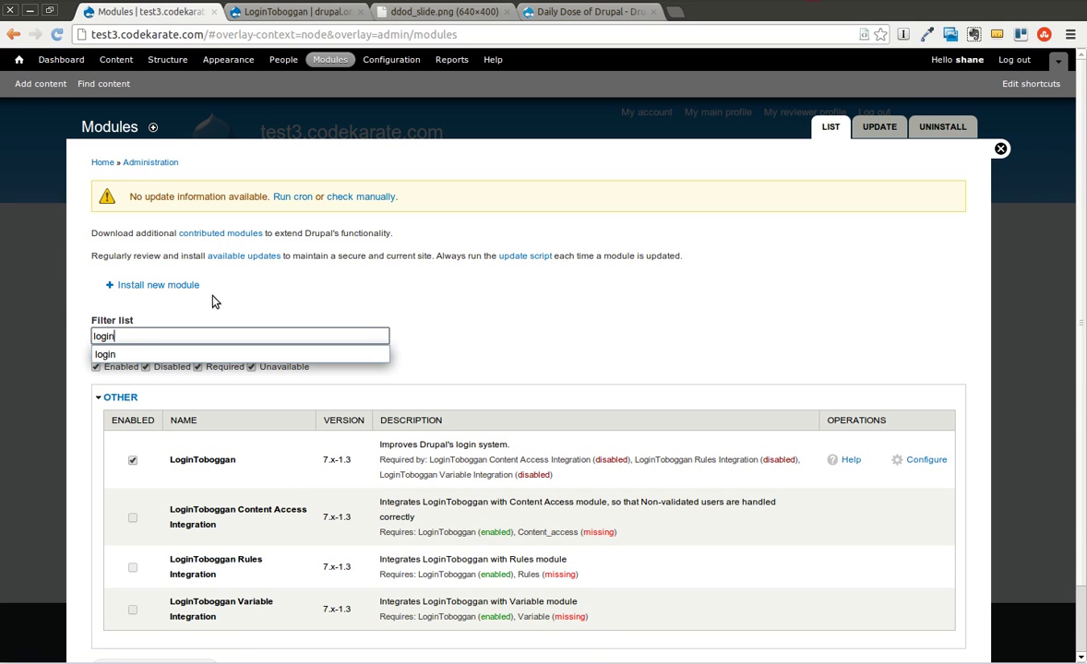
{"action": "left_click", "coordinate": [281, 301]}
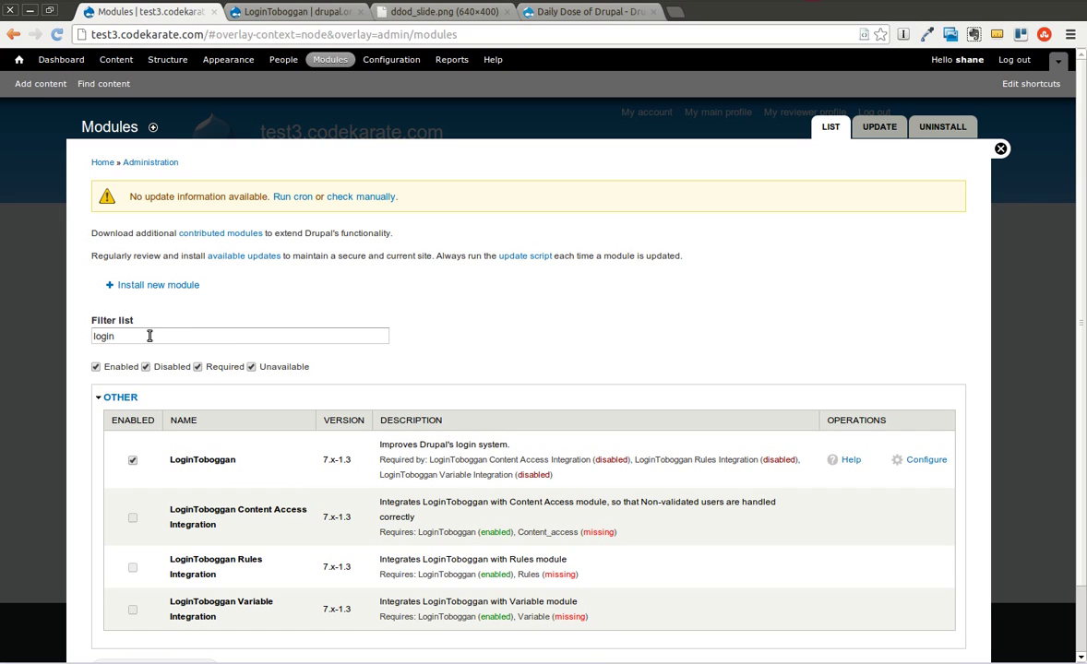
{"action": "left_click", "coordinate": [926, 461]}
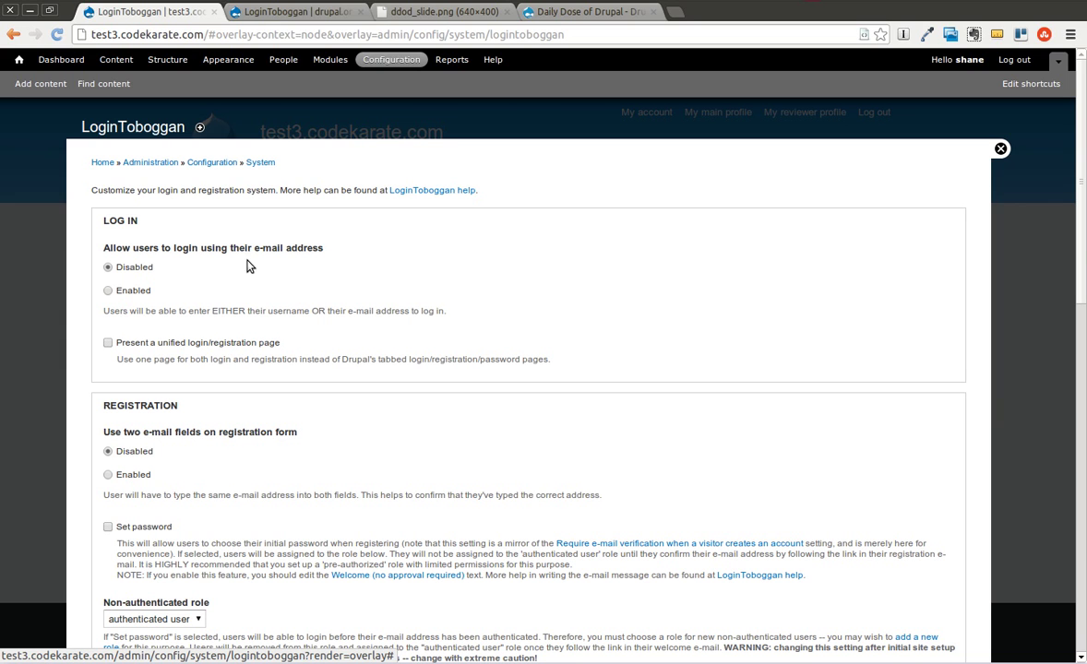
Enable e-mail login, the unified login/registration page, and the Set password option
{"action": "left_click", "coordinate": [107, 292]}
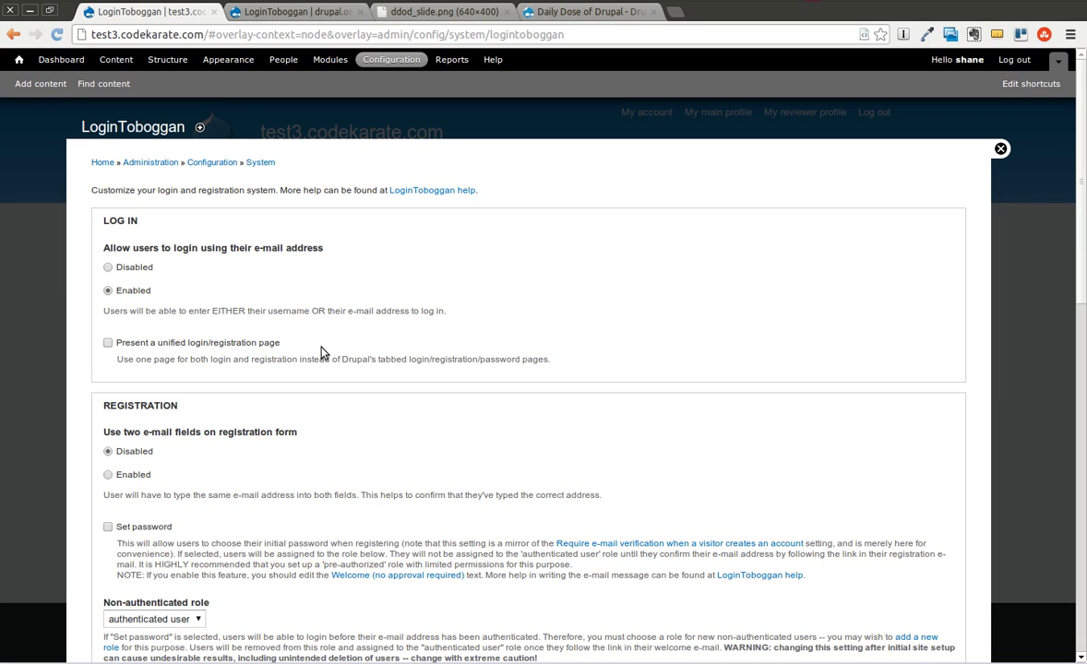
{"action": "scroll", "coordinate": [362, 359], "scroll_direction": "down", "scroll_amount": 2}
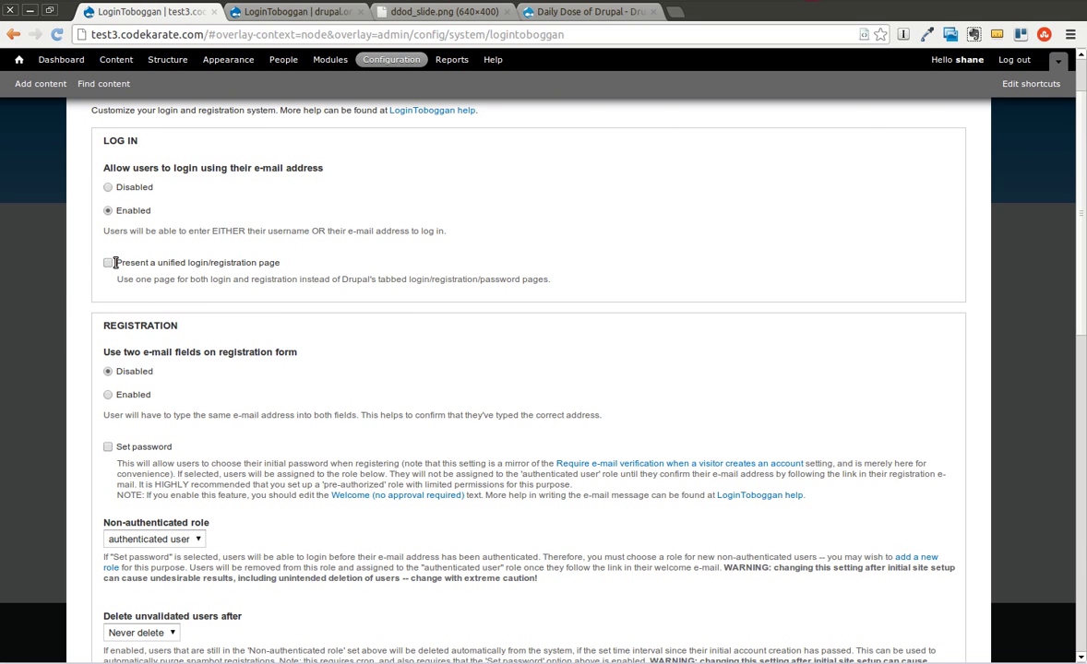
{"action": "left_click_drag", "start_coordinate": [112, 262], "coordinate": [287, 262]}
{"action": "left_click", "coordinate": [302, 270]}
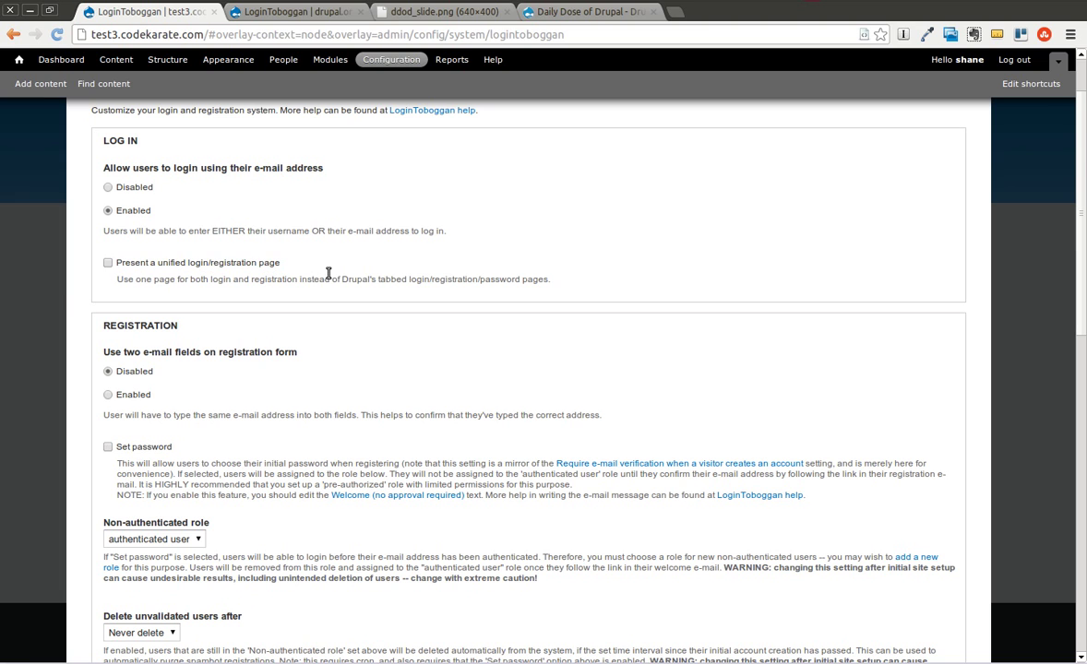
{"action": "left_click", "coordinate": [108, 264]}
{"action": "scroll", "coordinate": [402, 301], "scroll_direction": "down", "scroll_amount": 1}
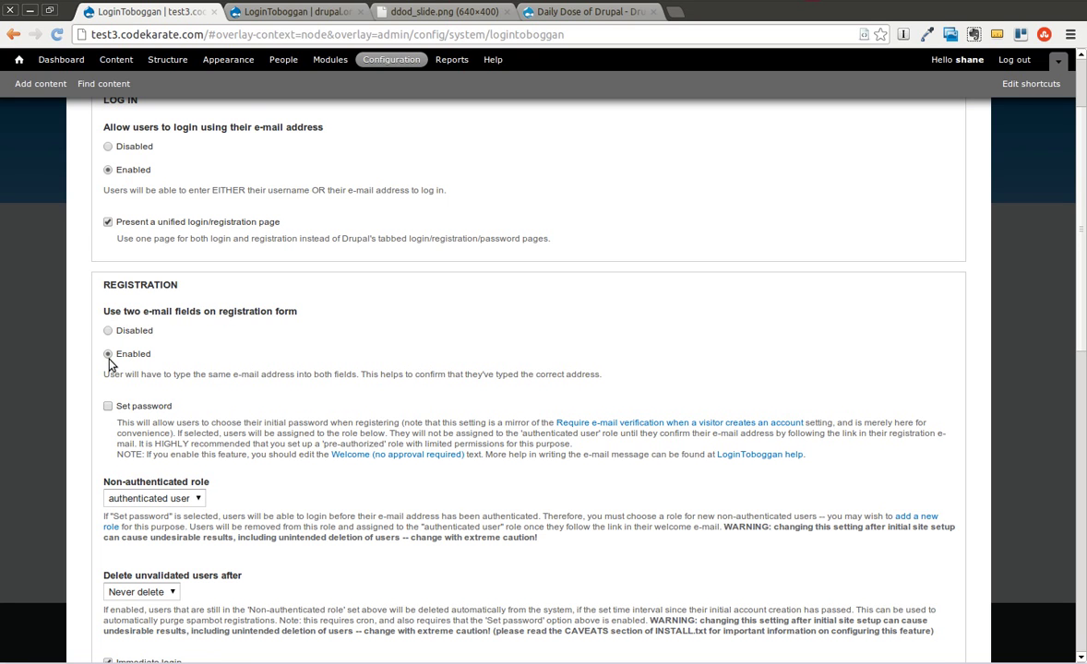
{"action": "scroll", "coordinate": [198, 385], "scroll_direction": "down", "scroll_amount": 2}
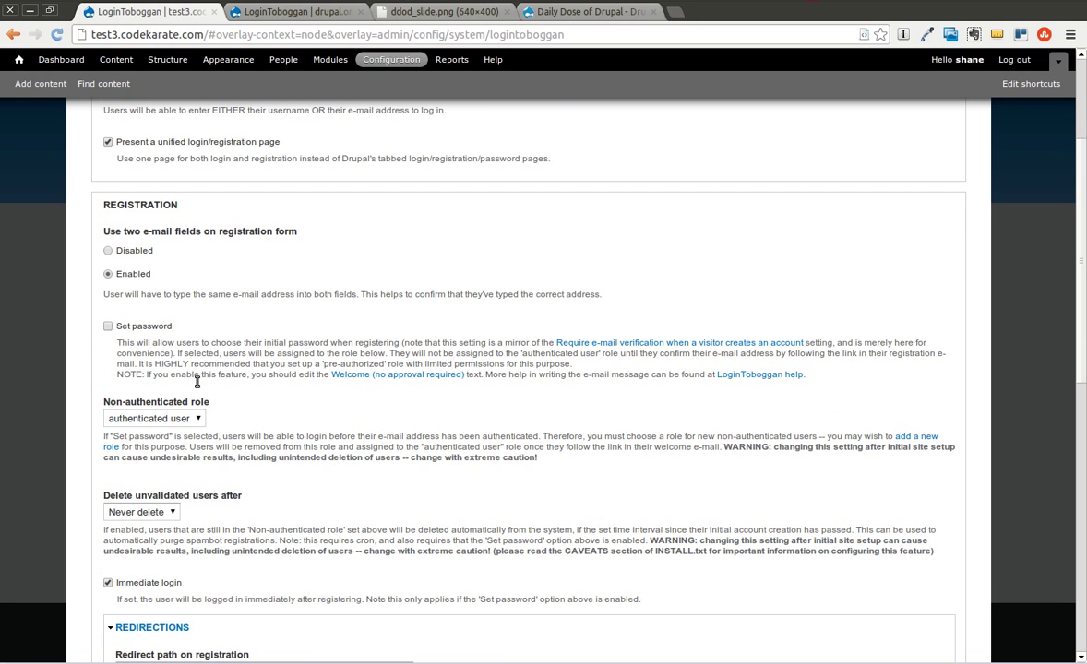
{"action": "left_click", "coordinate": [108, 326]}
{"action": "scroll", "coordinate": [277, 372], "scroll_direction": "down", "scroll_amount": 1}
{"action": "scroll", "coordinate": [277, 373], "scroll_direction": "down", "scroll_amount": 1}
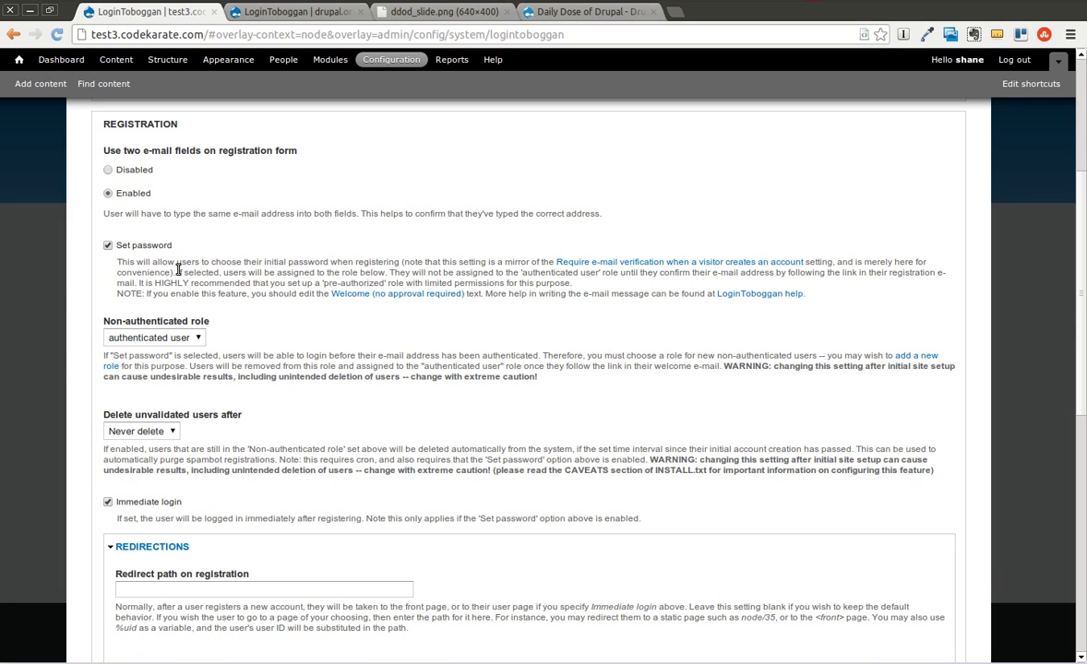
{"action": "left_click", "coordinate": [197, 342]}
{"action": "left_click", "coordinate": [293, 345]}
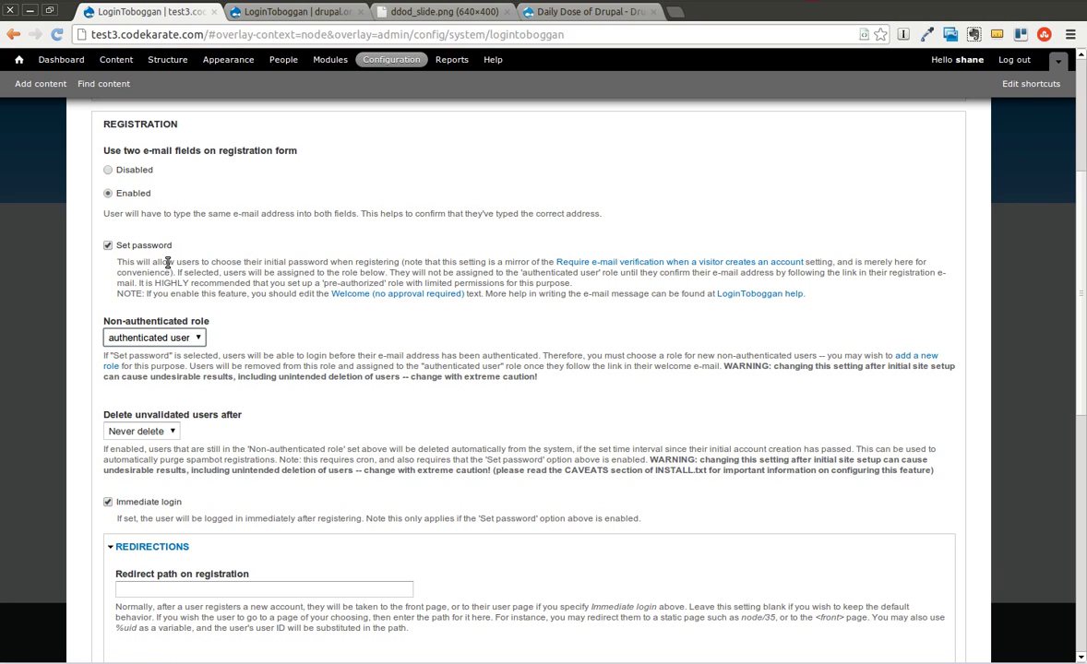
{"action": "left_click", "coordinate": [197, 339]}
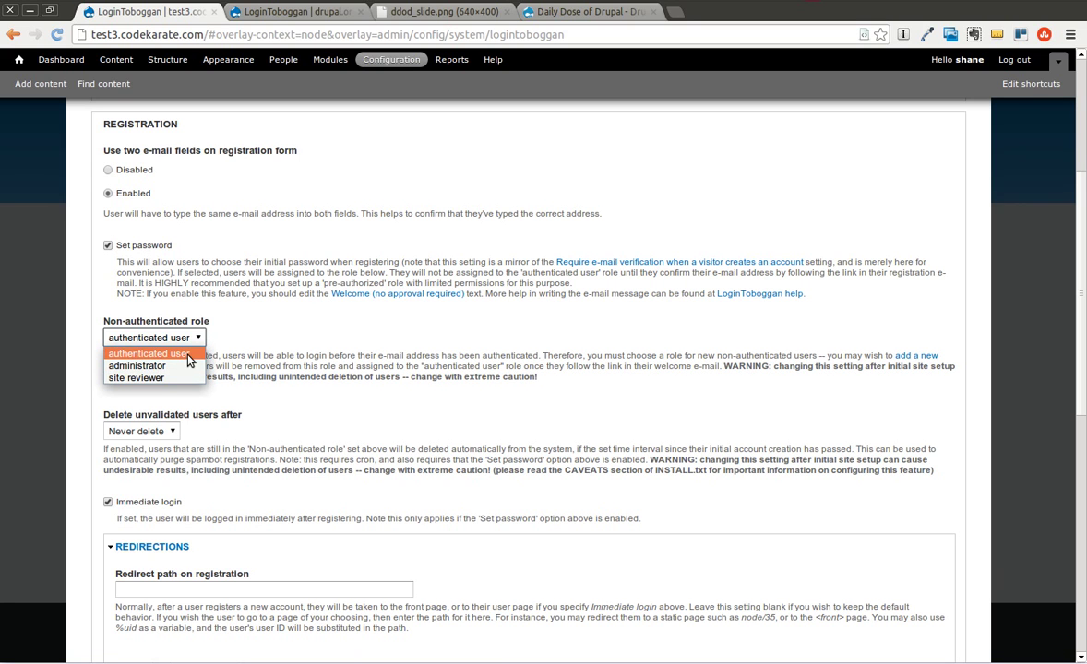
{"action": "left_click", "coordinate": [188, 354]}
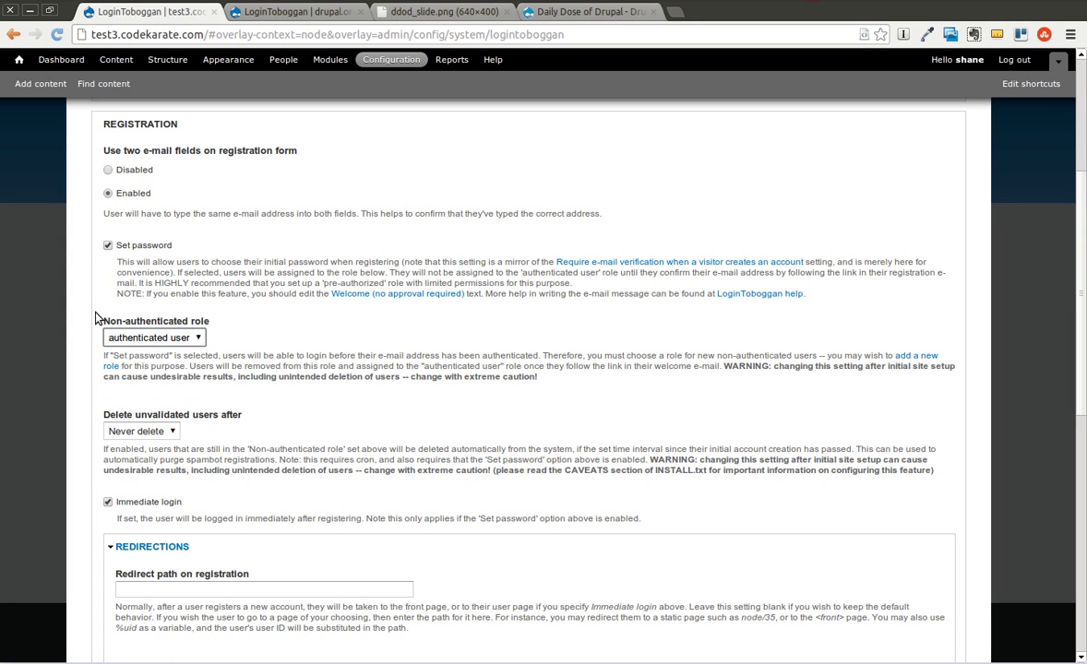
{"action": "left_click", "coordinate": [197, 340]}
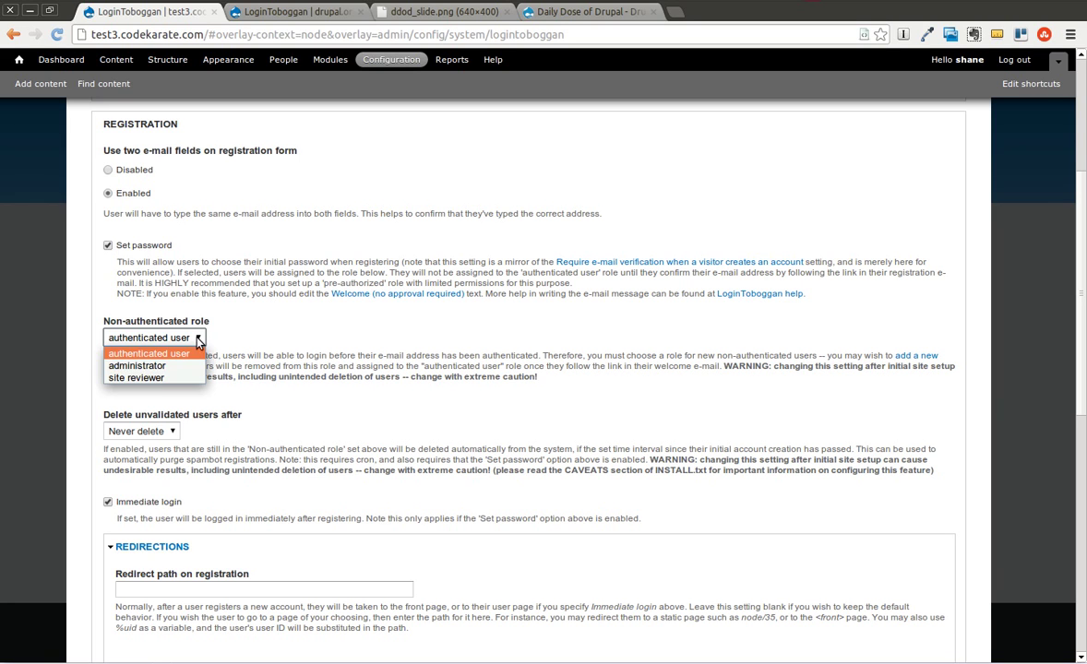
{"action": "left_click", "coordinate": [345, 330]}
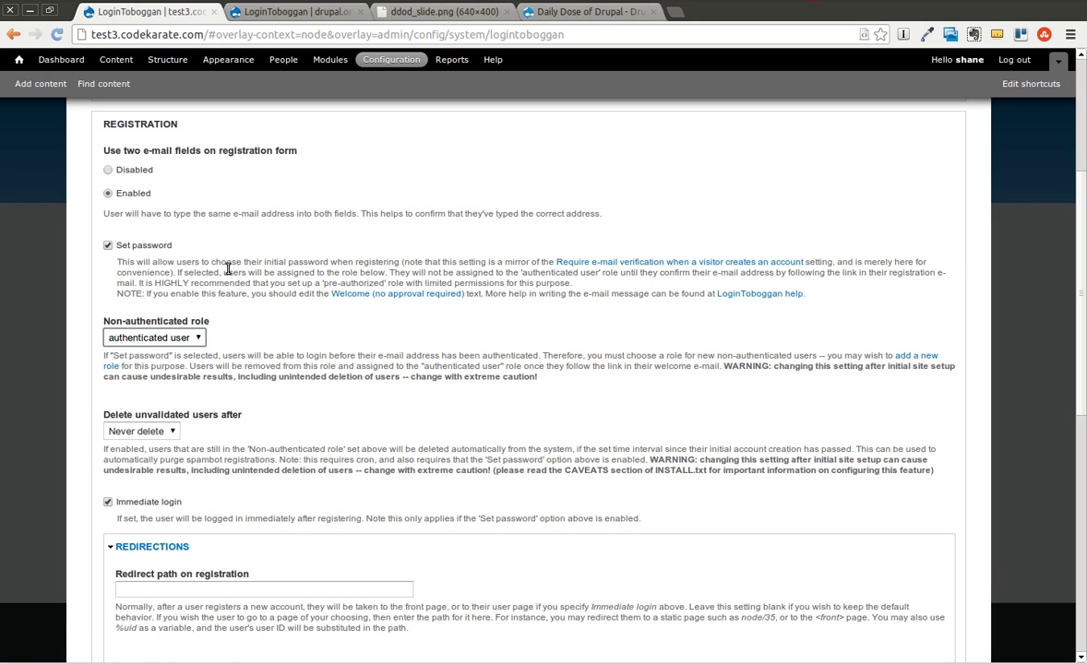
{"action": "left_click_drag", "start_coordinate": [238, 272], "coordinate": [642, 277]}
{"action": "left_click", "coordinate": [643, 276]}
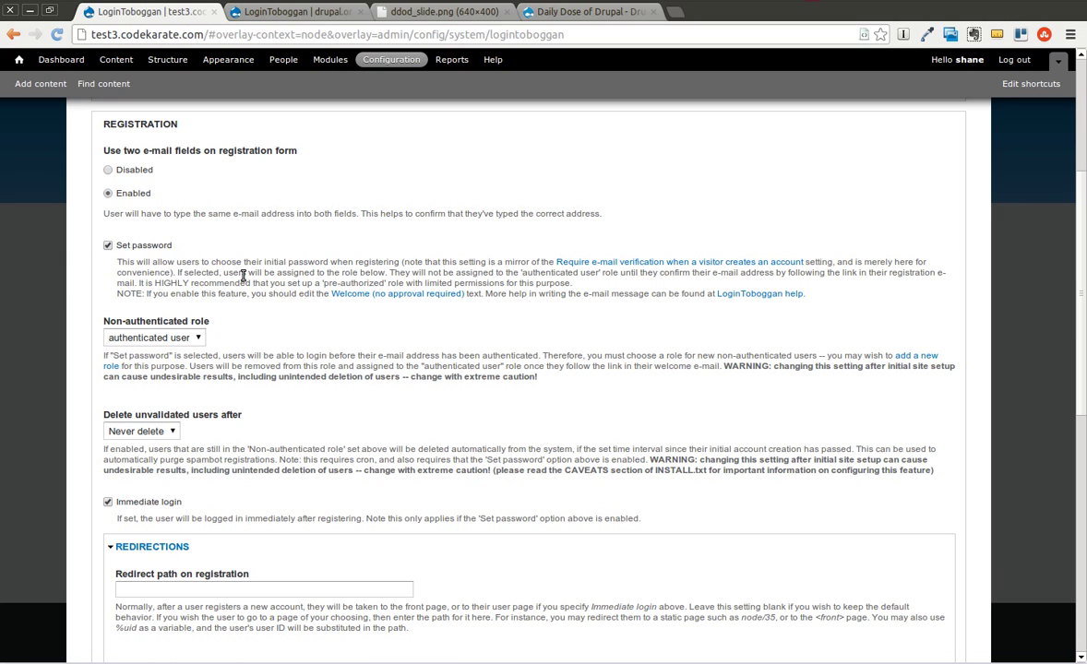
{"action": "left_click_drag", "start_coordinate": [117, 261], "coordinate": [576, 304]}
{"action": "left_click", "coordinate": [605, 348]}
{"action": "scroll", "coordinate": [329, 354], "scroll_direction": "down", "scroll_amount": 3}
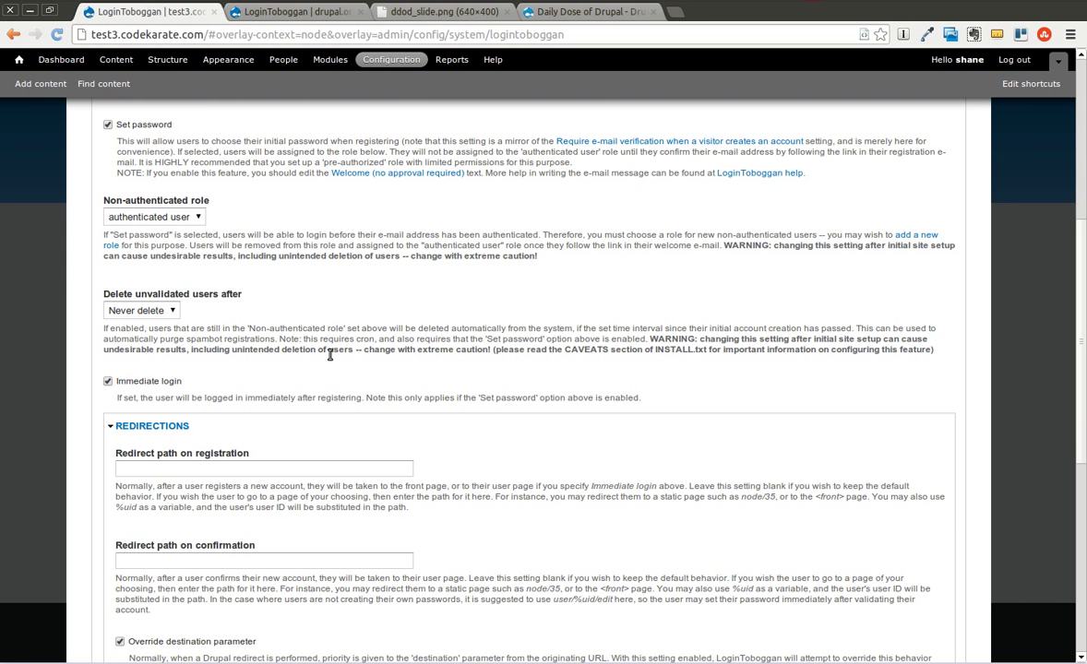
{"action": "left_click_drag", "start_coordinate": [565, 265], "coordinate": [106, 255]}
{"action": "left_click", "coordinate": [137, 252]}
{"action": "left_click", "coordinate": [172, 312]}
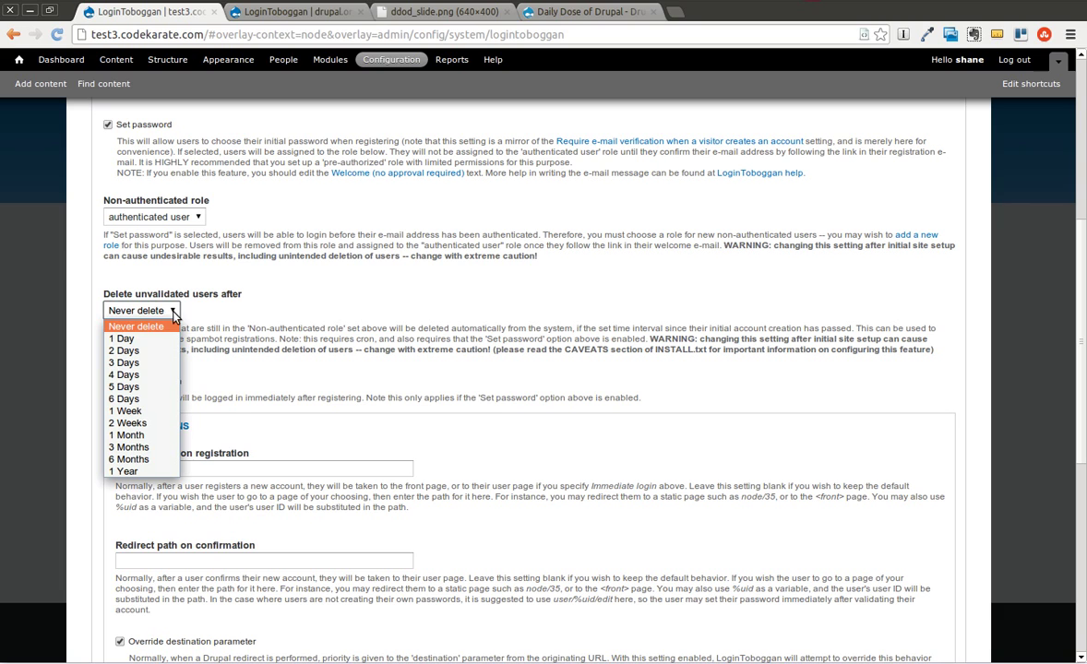
{"action": "left_click", "coordinate": [234, 333]}
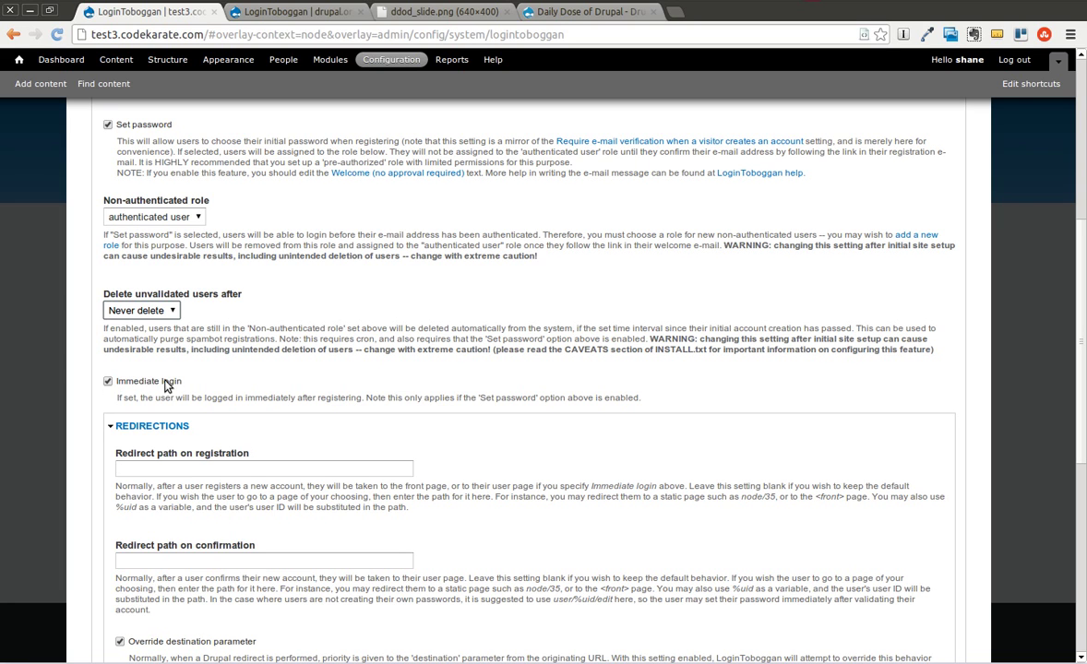
{"action": "scroll", "coordinate": [323, 390], "scroll_direction": "down", "scroll_amount": 1}
{"action": "scroll", "coordinate": [326, 392], "scroll_direction": "down", "scroll_amount": 2}
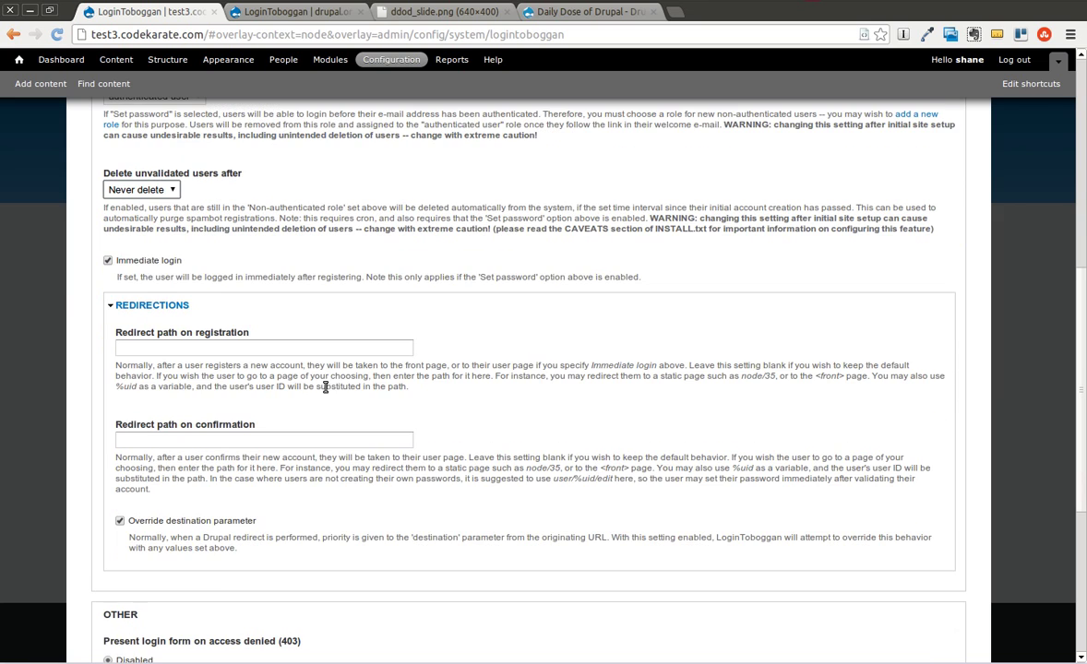
{"action": "left_click", "coordinate": [163, 346]}
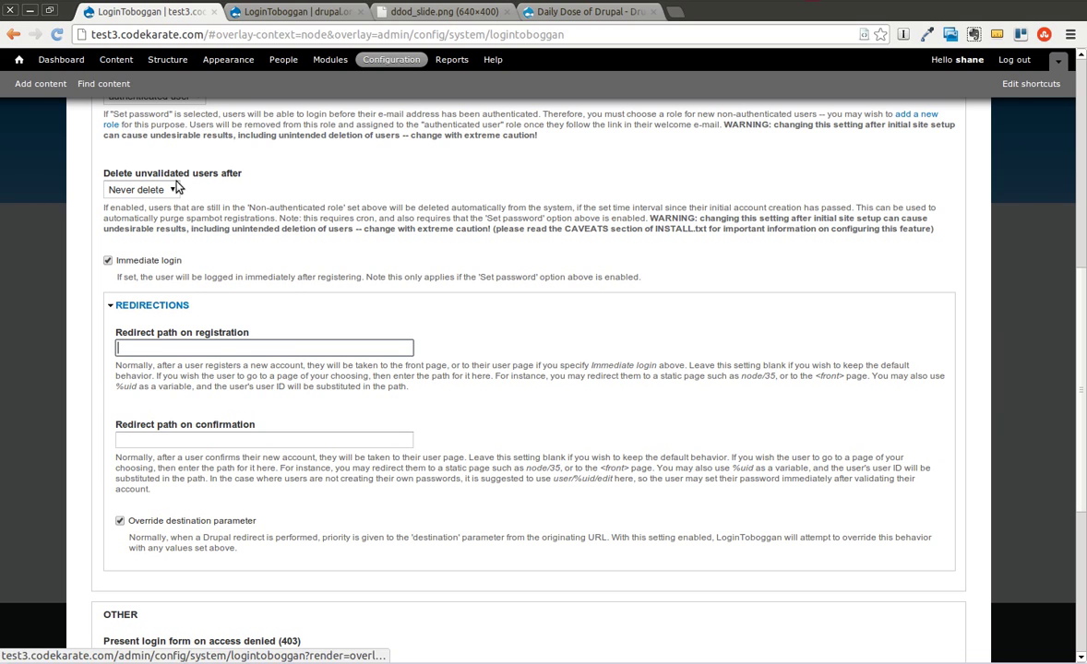
Open Home in a new tab and copy the Drupalcon Portland 2013 post's link
{"action": "right_click", "coordinate": [19, 62]}
{"action": "left_click", "coordinate": [39, 66]}
{"action": "left_click", "coordinate": [255, 18]}
{"action": "right_click", "coordinate": [464, 246]}
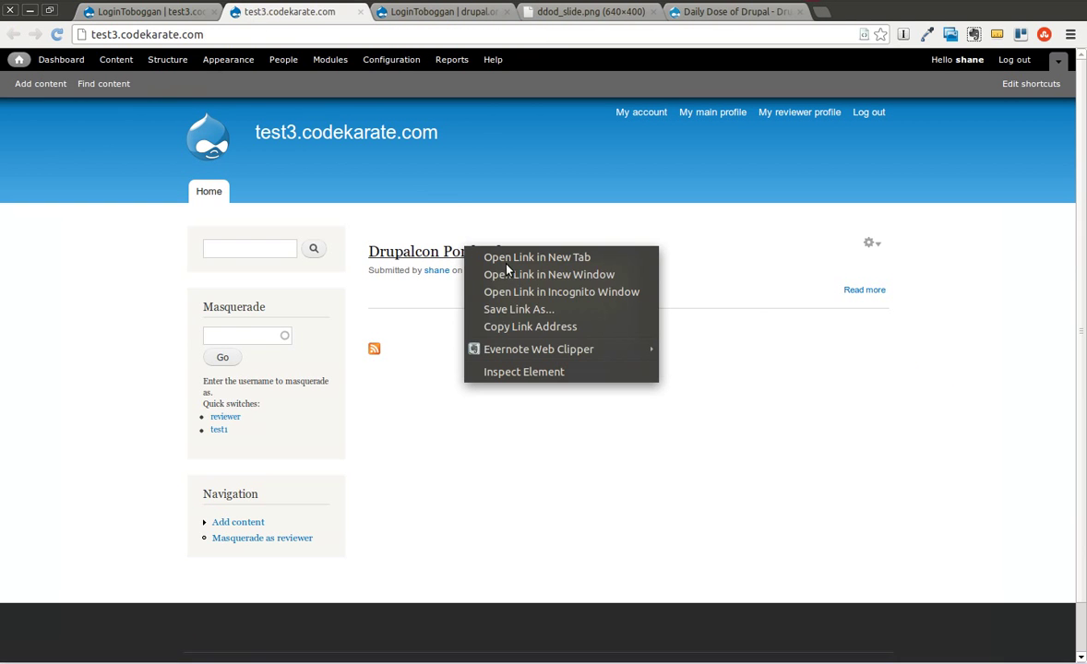
{"action": "left_click", "coordinate": [572, 327]}
Set 'Redirect path on registration' to node/1 using the pasted post link
{"action": "left_click", "coordinate": [134, 13]}
{"action": "left_click", "coordinate": [178, 349]}
{"action": "key", "text": "ctrl+v"}
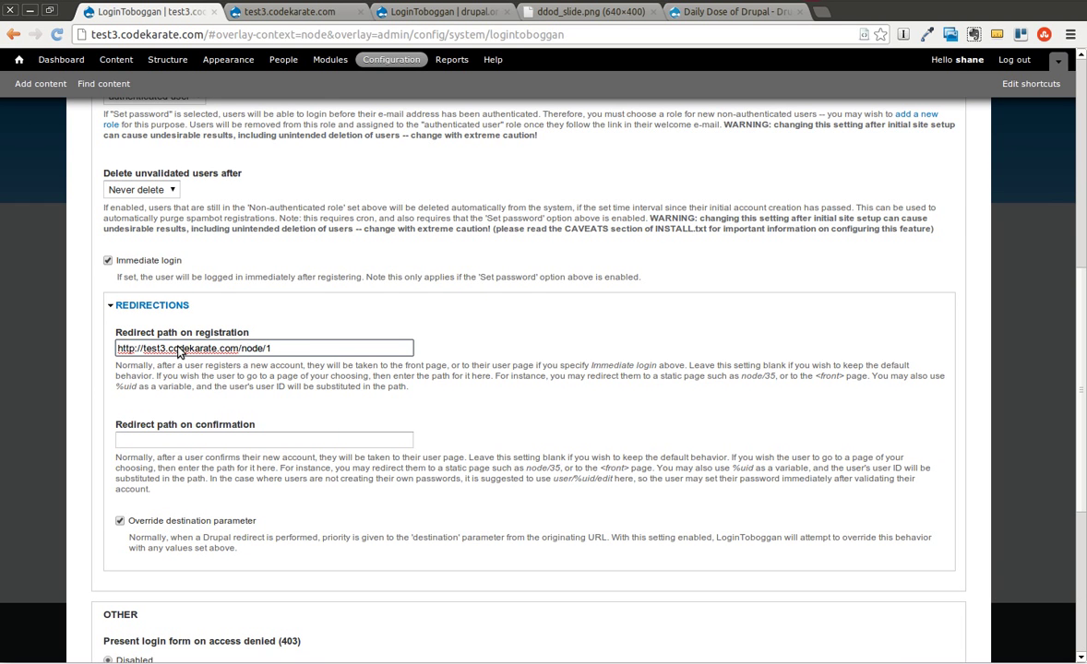
{"action": "key", "text": "Left"}
{"action": "key", "text": "Left"}
{"action": "key", "text": "Left"}
{"action": "key", "text": "Left"}
{"action": "key", "text": "Left"}
{"action": "key", "text": "Left"}
{"action": "key", "text": "shift+Home"}
{"action": "key", "text": "BackSpace"}
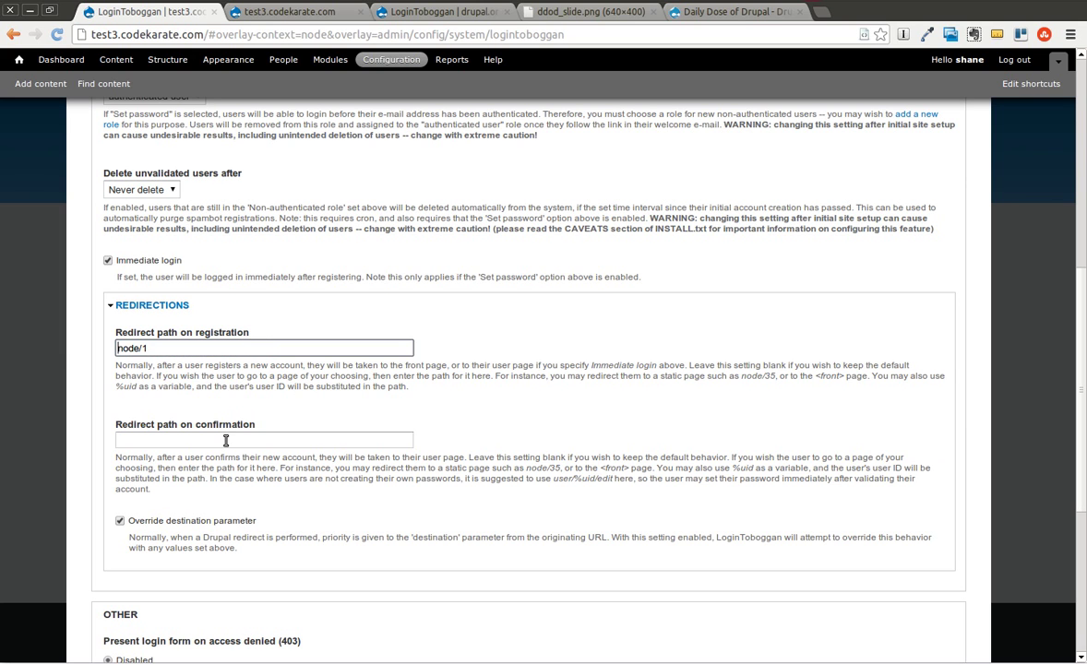
Leave the redirect path on confirmation blank
{"action": "left_click", "coordinate": [225, 441]}
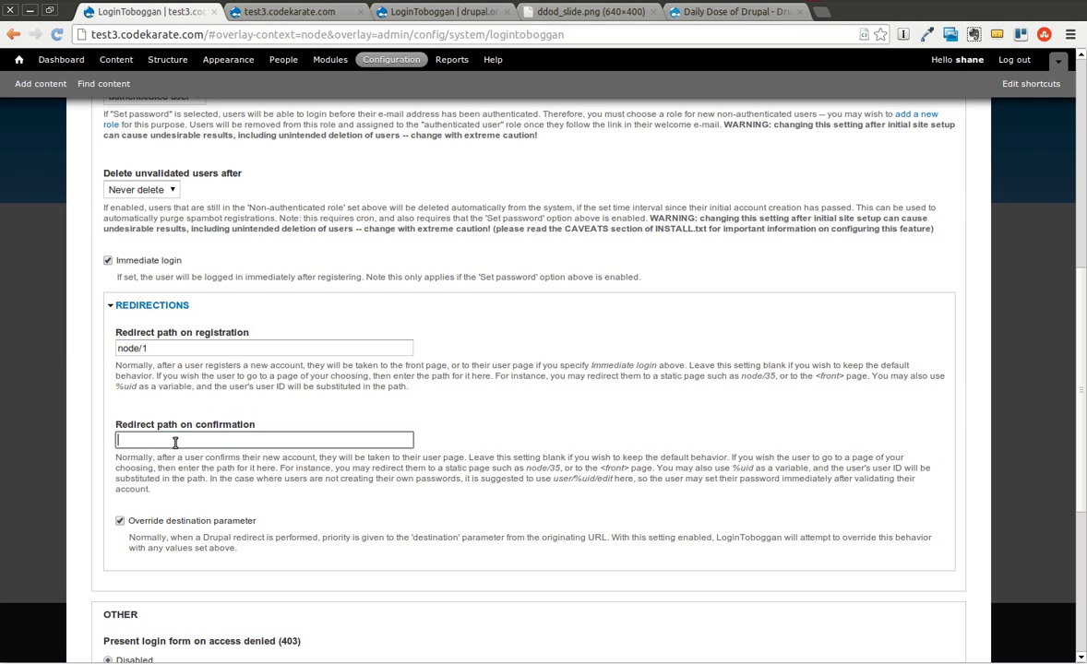
{"action": "scroll", "coordinate": [267, 479], "scroll_direction": "down", "scroll_amount": 2}
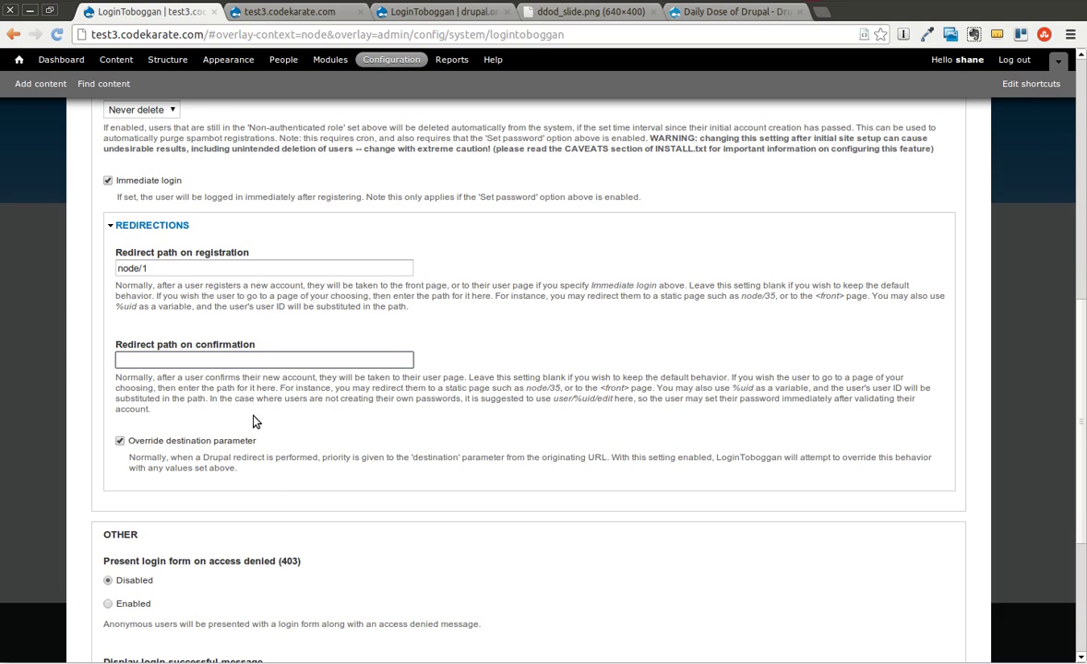
{"action": "left_click", "coordinate": [462, 398]}
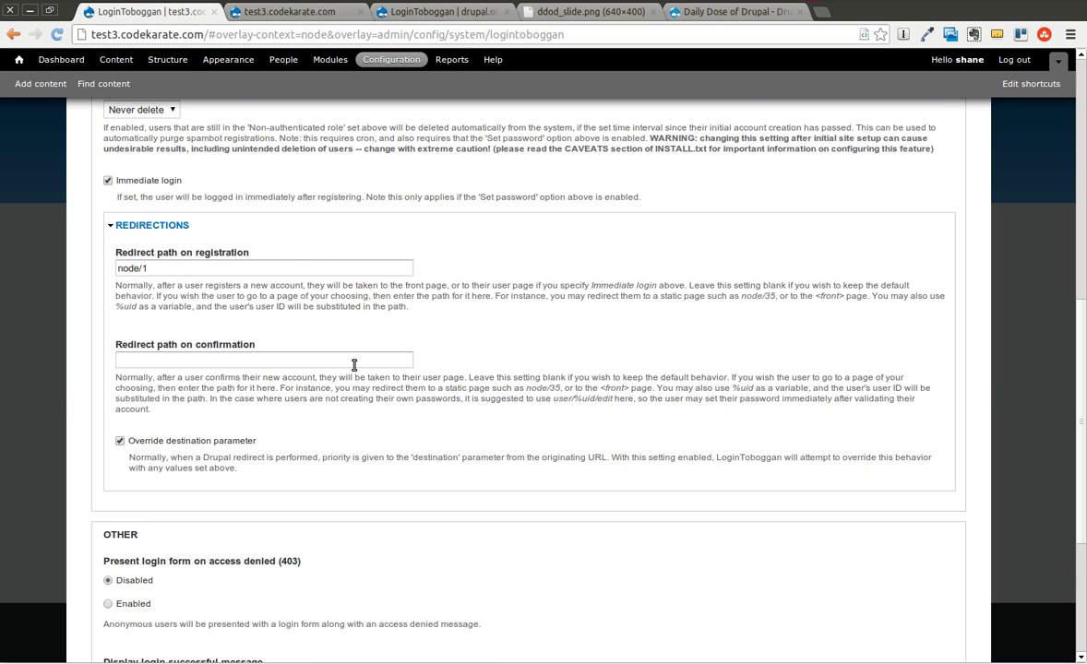
{"action": "scroll", "coordinate": [424, 388], "scroll_direction": "down", "scroll_amount": 1}
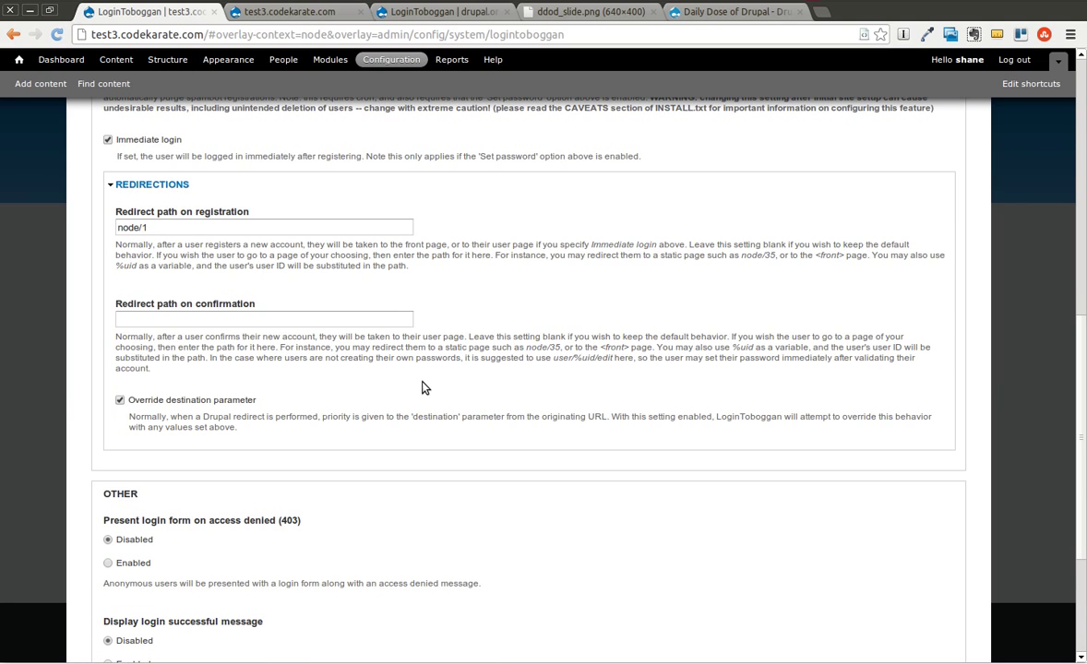
{"action": "scroll", "coordinate": [423, 388], "scroll_direction": "down", "scroll_amount": 3}
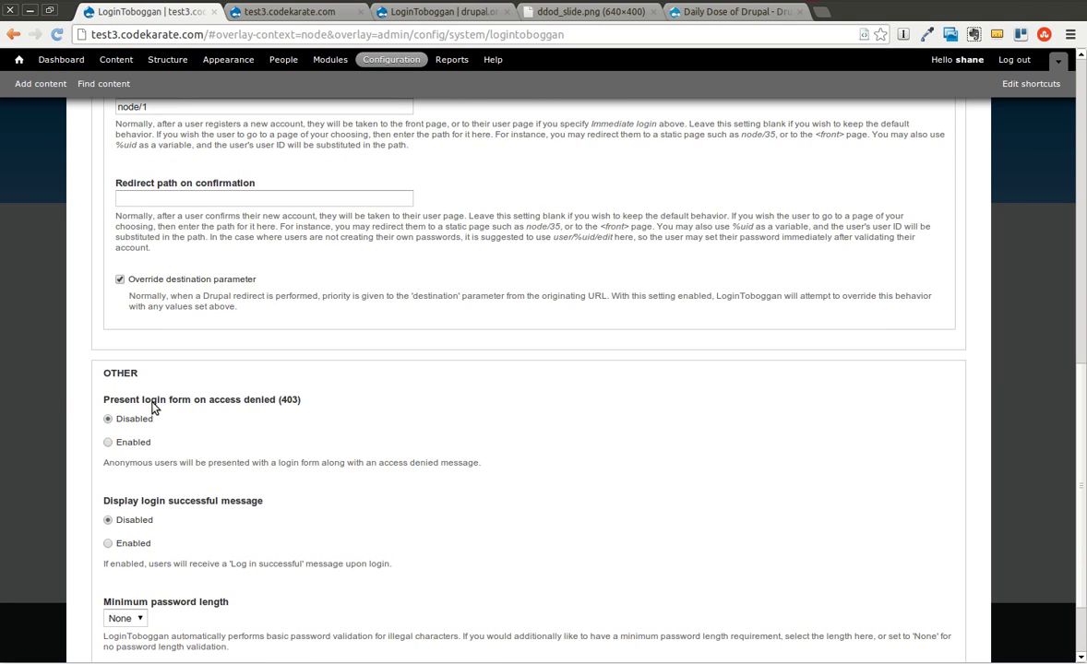
Enable the login form on 403 access-denied pages, set minimum password length 8, and save
{"action": "left_click_drag", "start_coordinate": [105, 399], "coordinate": [317, 399]}
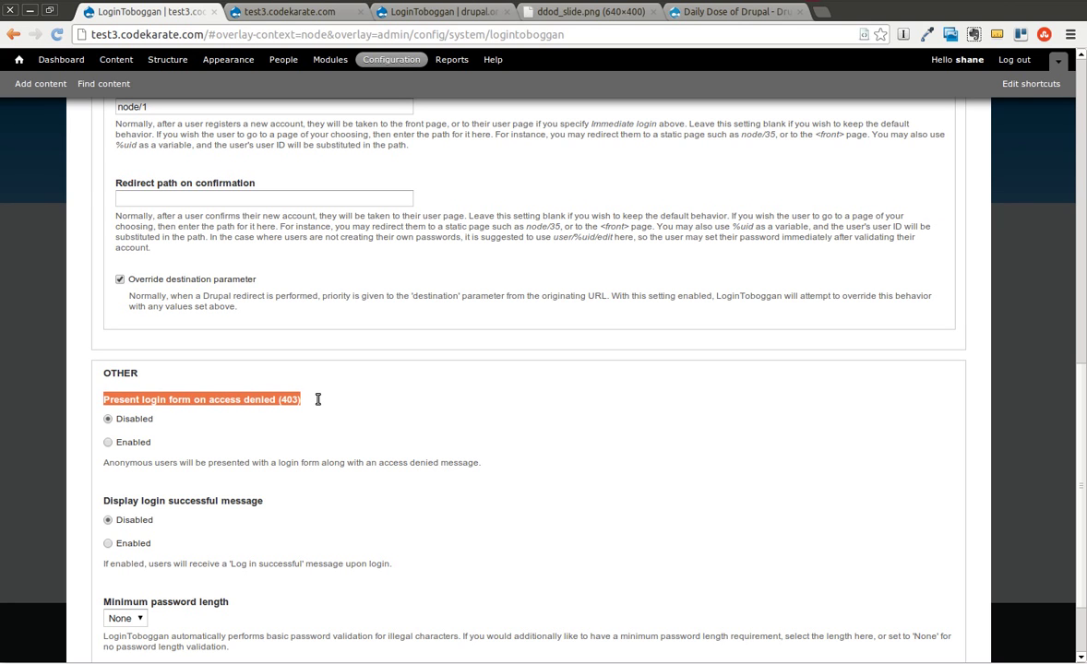
{"action": "left_click", "coordinate": [108, 443]}
{"action": "scroll", "coordinate": [341, 451], "scroll_direction": "down", "scroll_amount": 2}
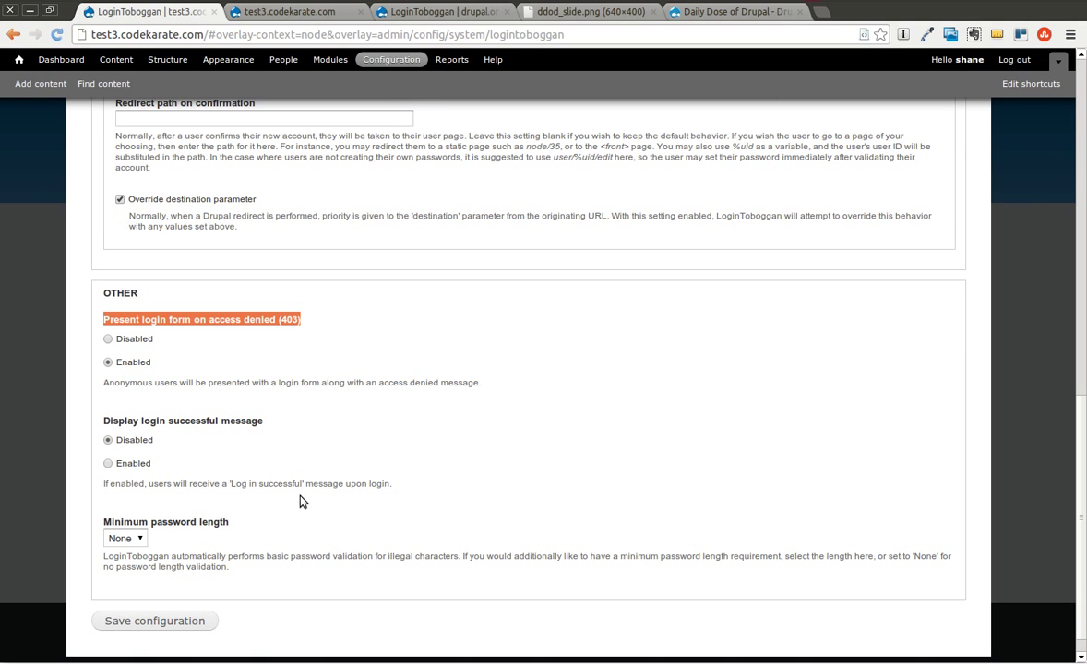
{"action": "left_click", "coordinate": [136, 537]}
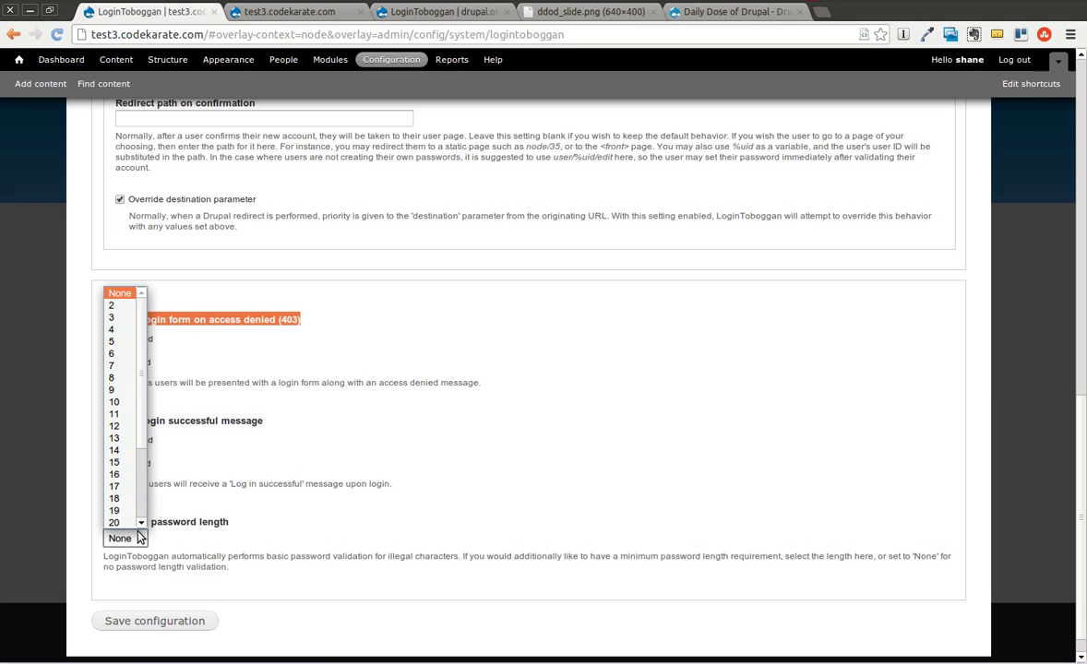
{"action": "left_click", "coordinate": [112, 378]}
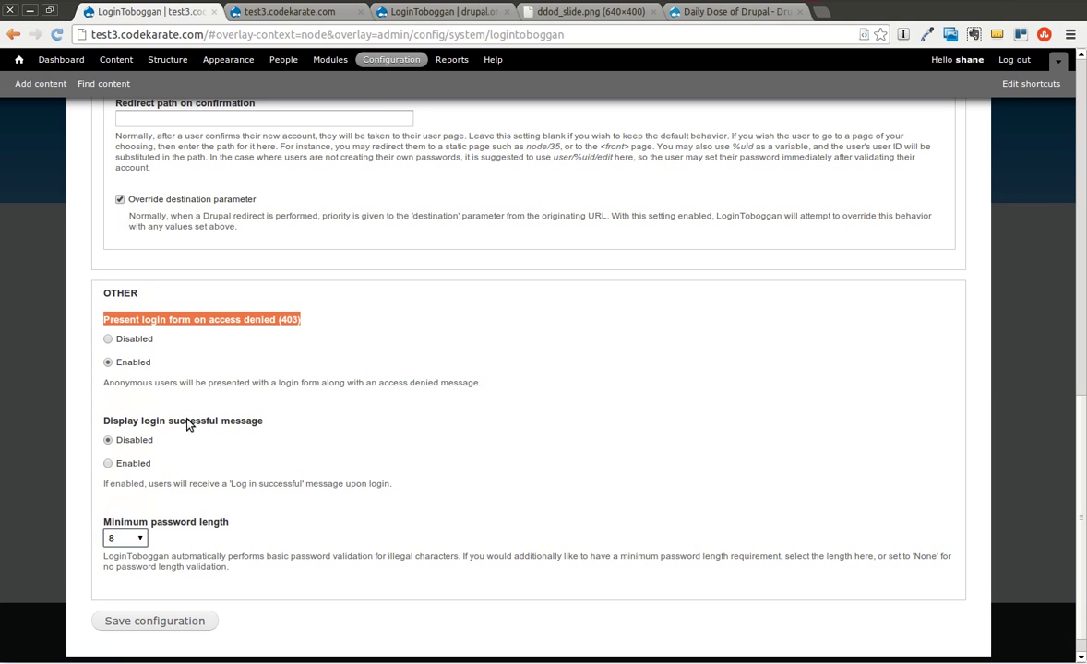
{"action": "left_click", "coordinate": [140, 541]}
{"action": "left_click", "coordinate": [279, 521]}
{"action": "left_click", "coordinate": [154, 623]}
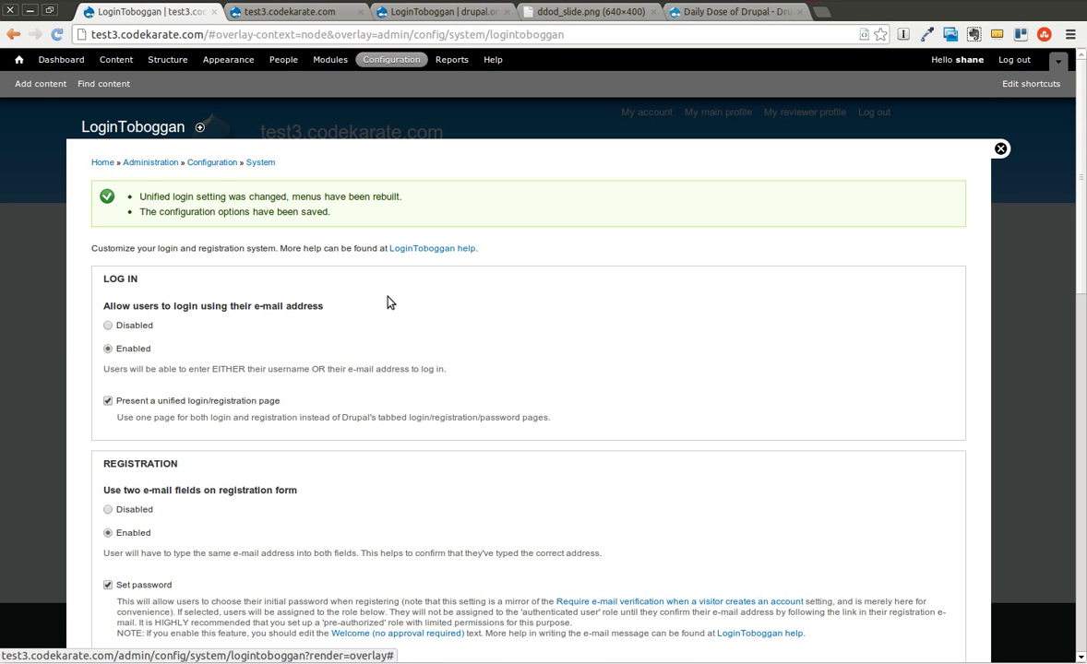
Scroll through the saved settings to verify e-mail login, unified page, two e-mail fields and Set password
{"action": "scroll", "coordinate": [356, 271], "scroll_direction": "down", "scroll_amount": 5}
{"action": "left_click_drag", "start_coordinate": [101, 471], "coordinate": [558, 489]}
{"action": "left_click", "coordinate": [626, 510]}
{"action": "scroll", "coordinate": [626, 509], "scroll_direction": "down", "scroll_amount": 1}
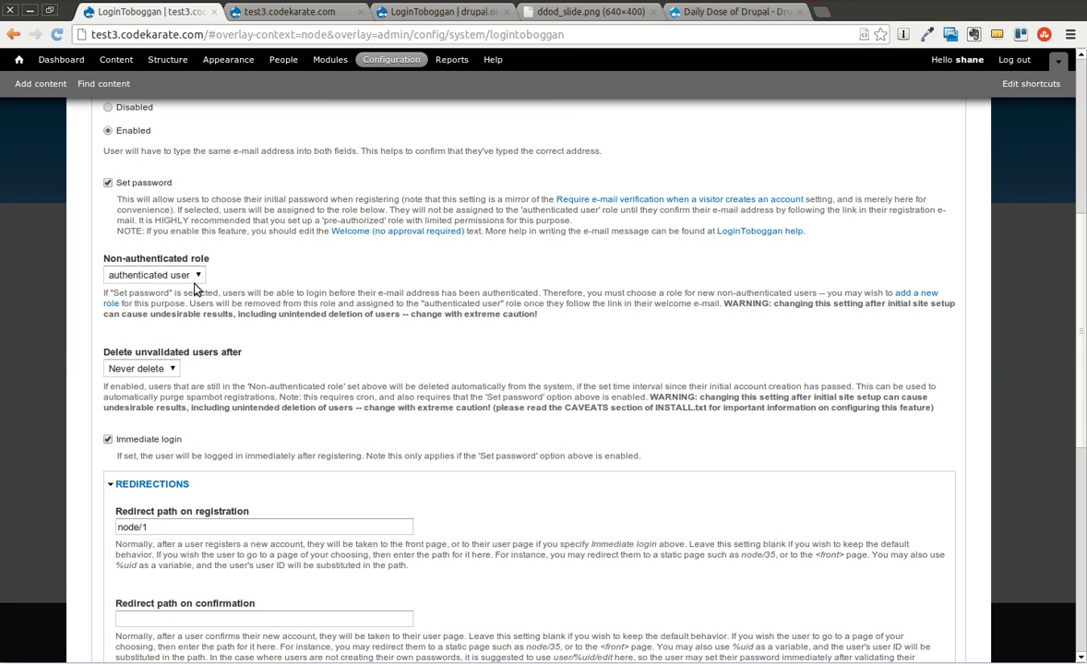
{"action": "scroll", "coordinate": [425, 397], "scroll_direction": "down", "scroll_amount": 4}
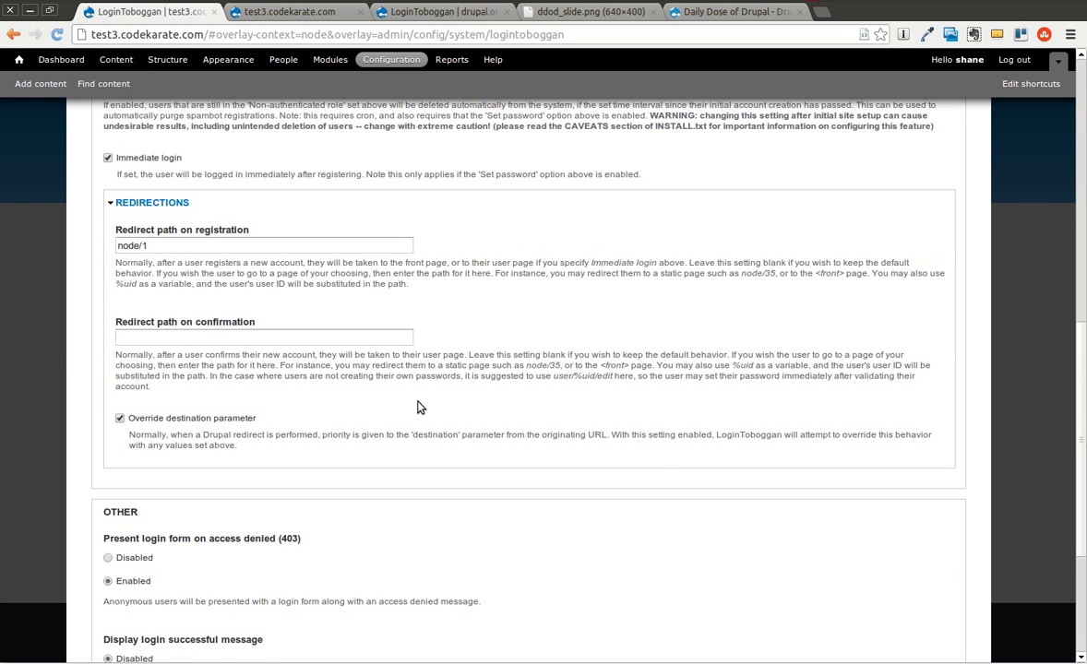
{"action": "scroll", "coordinate": [417, 407], "scroll_direction": "down", "scroll_amount": 3}
{"action": "scroll", "coordinate": [417, 407], "scroll_direction": "up", "scroll_amount": 6}
{"action": "scroll", "coordinate": [416, 407], "scroll_direction": "up", "scroll_amount": 5}
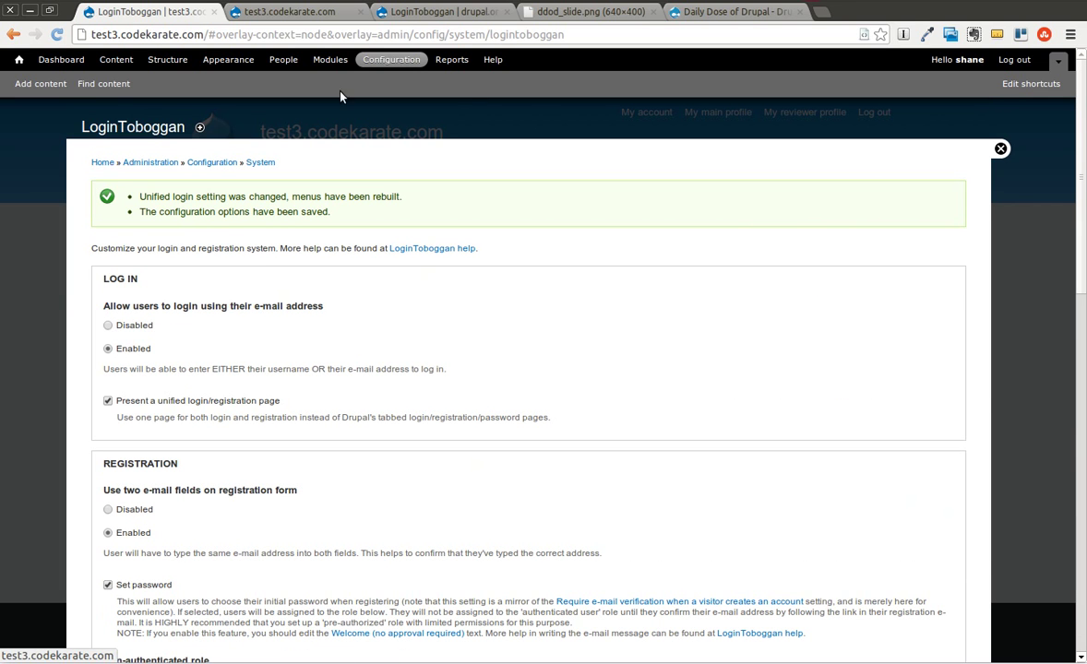
Log out and browse the unified page's create-account, login and new-password forms
{"action": "left_click", "coordinate": [100, 163]}
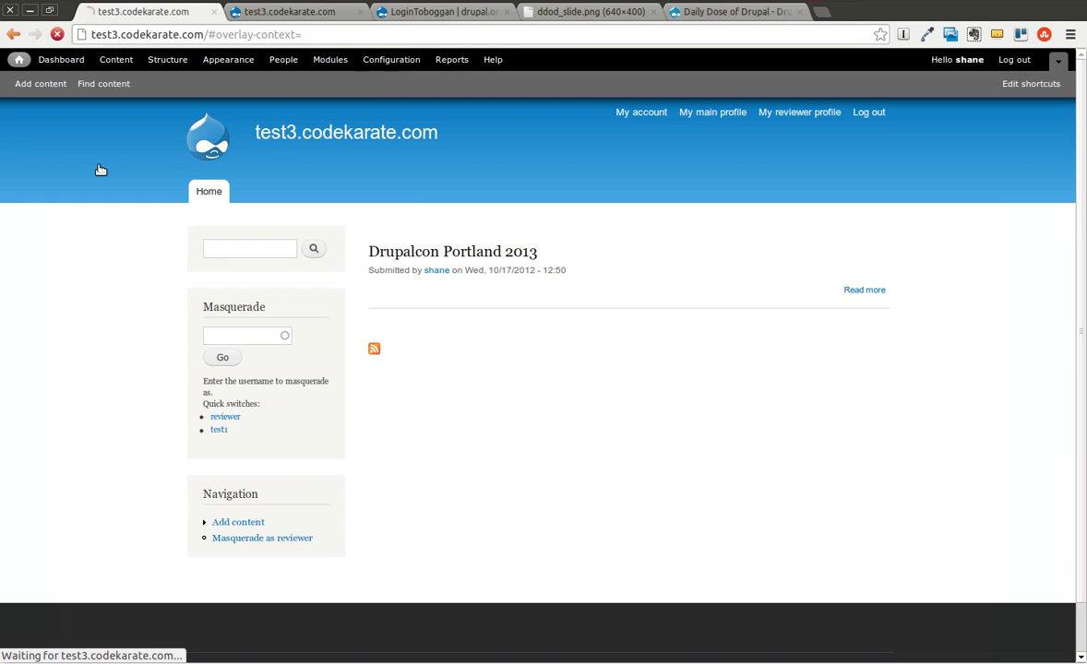
{"action": "left_click", "coordinate": [864, 114]}
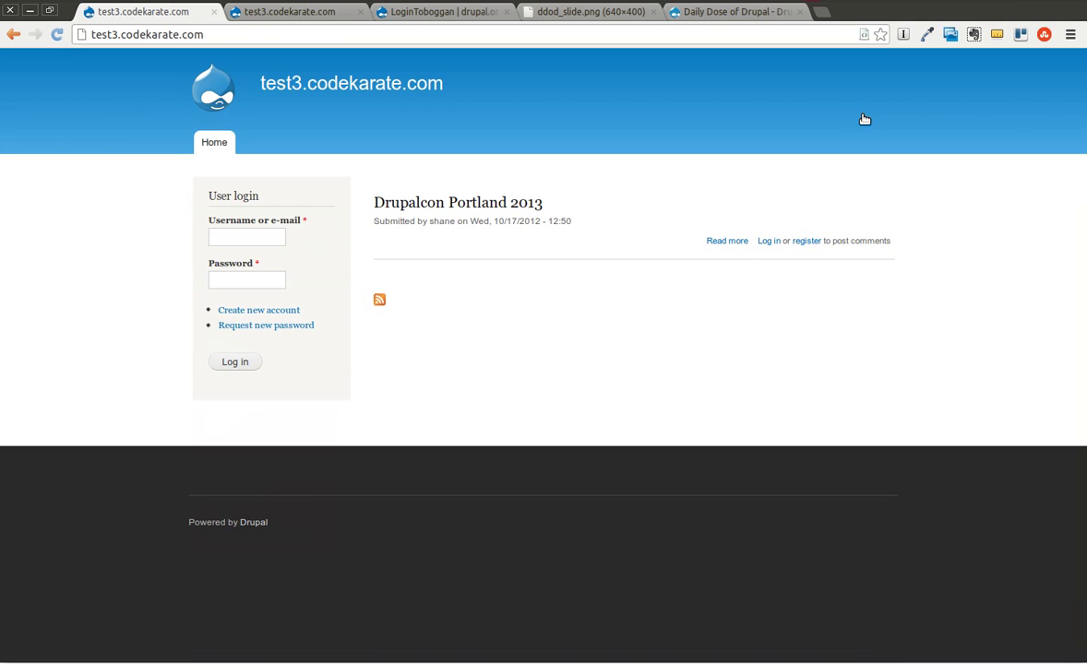
{"action": "left_click", "coordinate": [269, 314]}
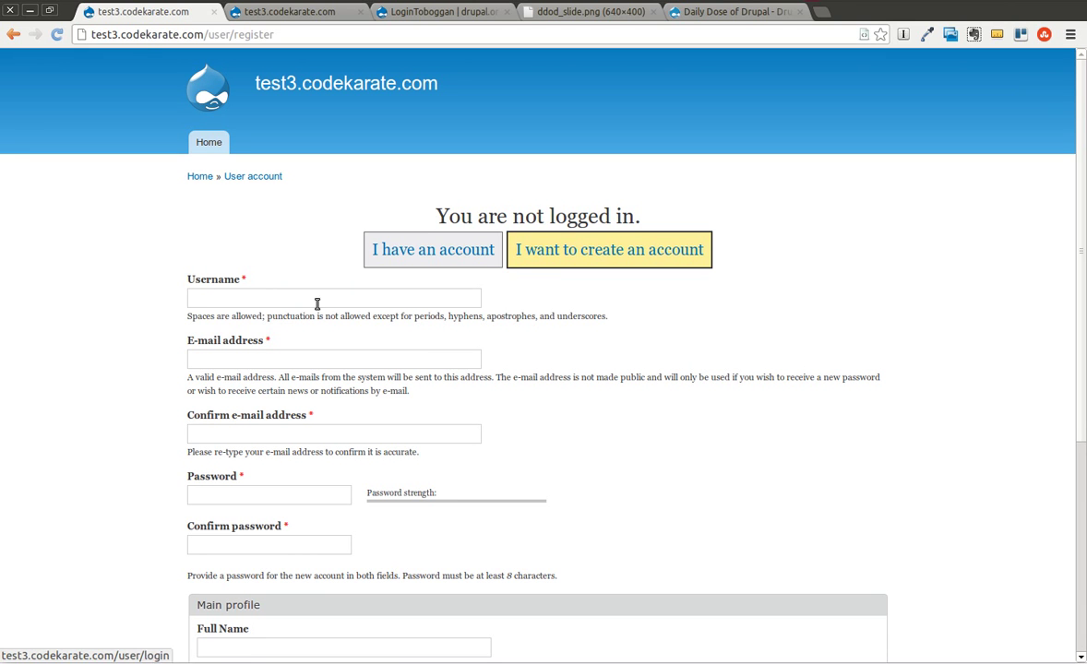
{"action": "scroll", "coordinate": [311, 318], "scroll_direction": "down", "scroll_amount": 3}
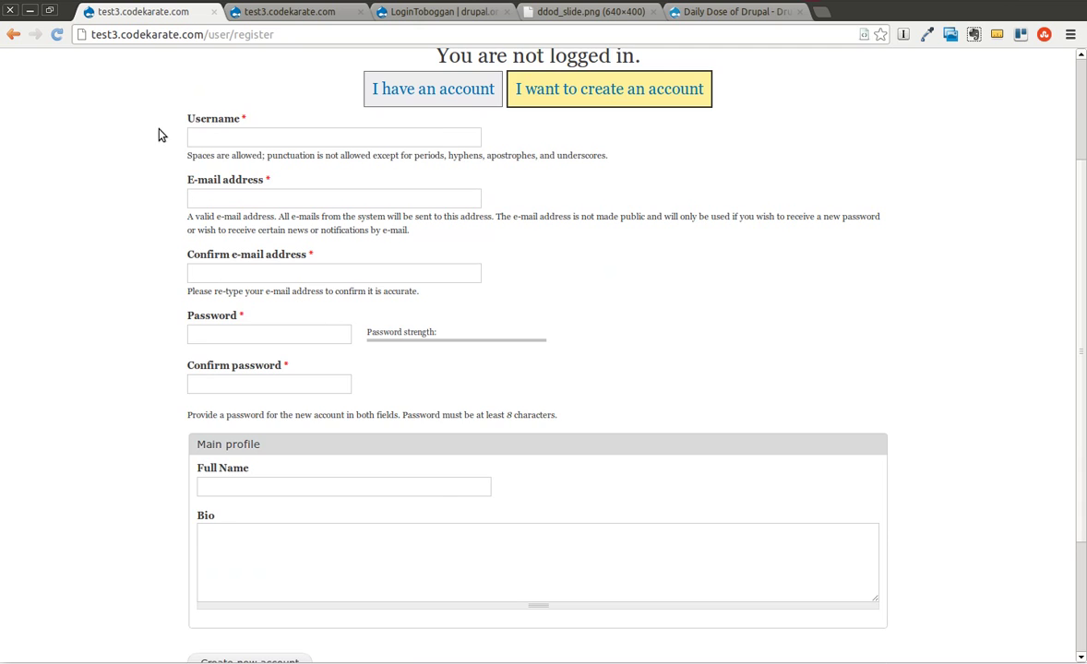
{"action": "scroll", "coordinate": [162, 133], "scroll_direction": "up", "scroll_amount": 2}
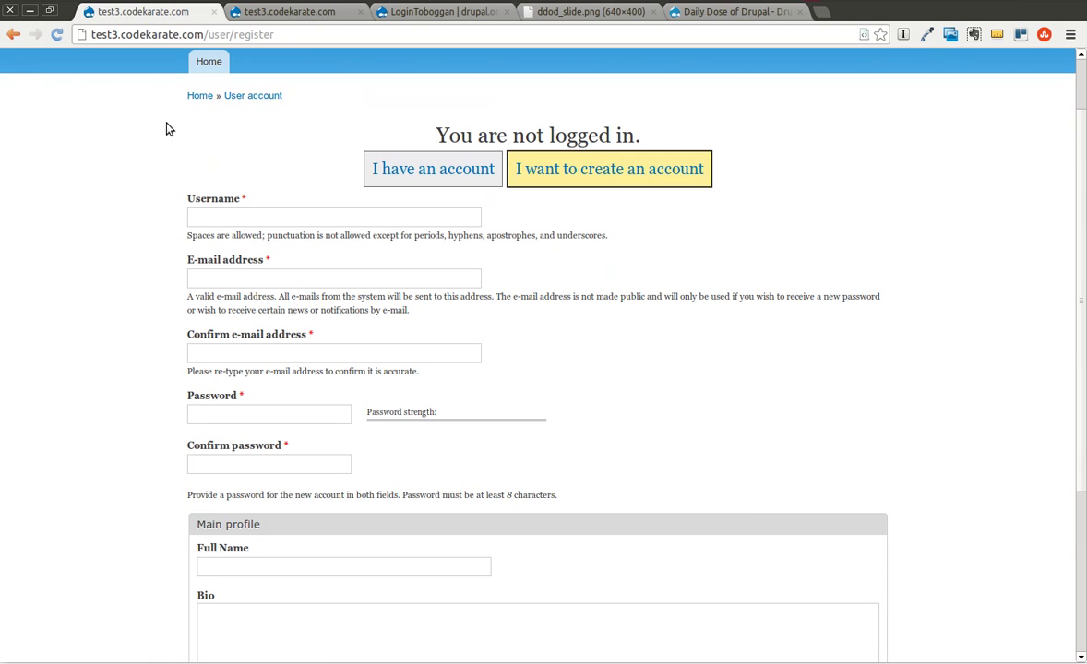
{"action": "left_click", "coordinate": [452, 171]}
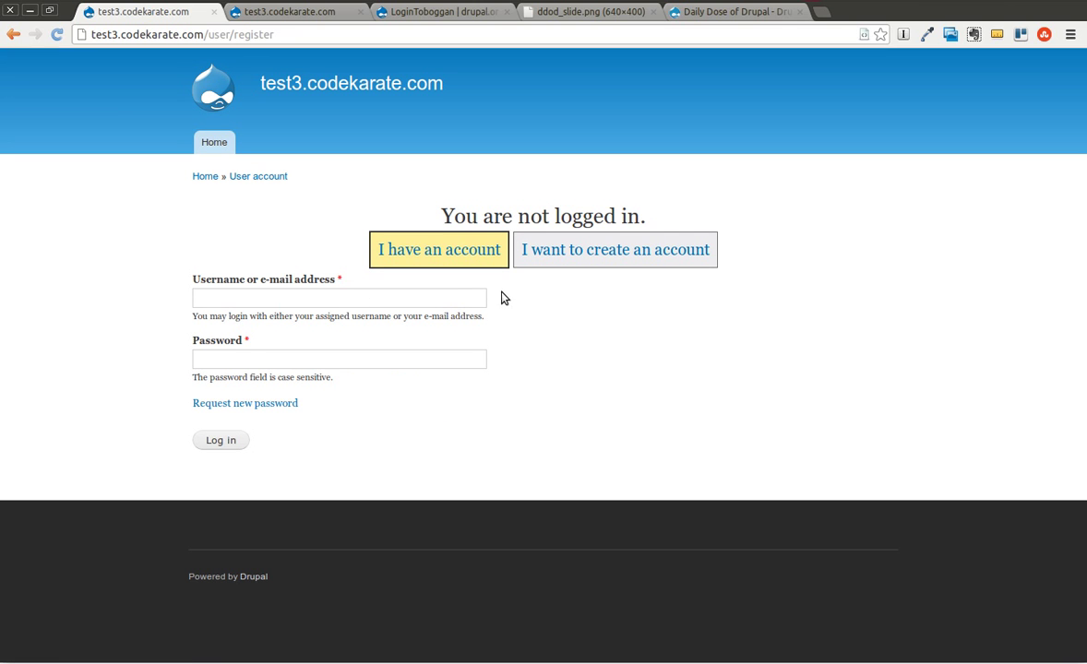
{"action": "left_click", "coordinate": [255, 404]}
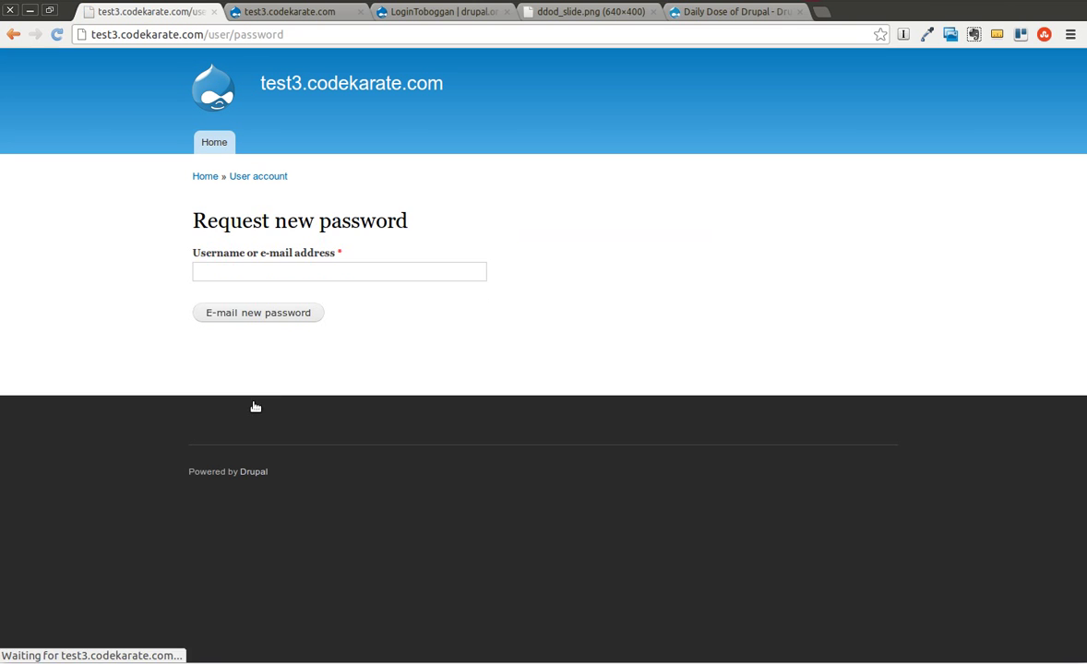
{"action": "left_click", "coordinate": [12, 35]}
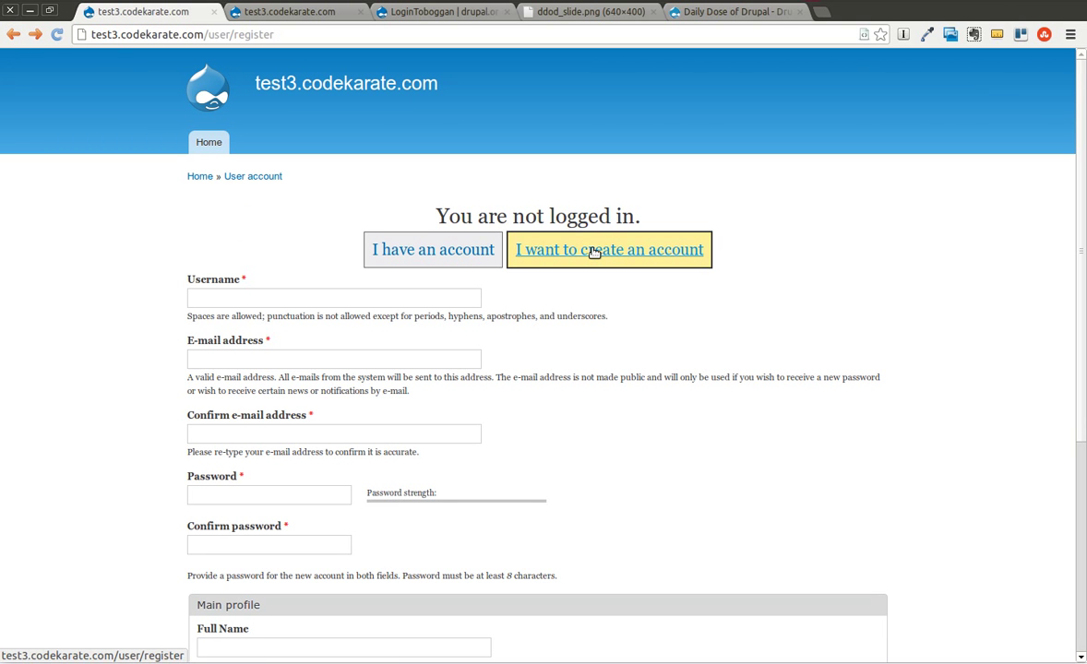
Enter username 'testuser', the e-mail address in both fields, and a 6-character password twice
{"action": "left_click", "coordinate": [421, 298]}
{"action": "type", "text": "testuser"}
{"action": "key", "text": "Tab"}
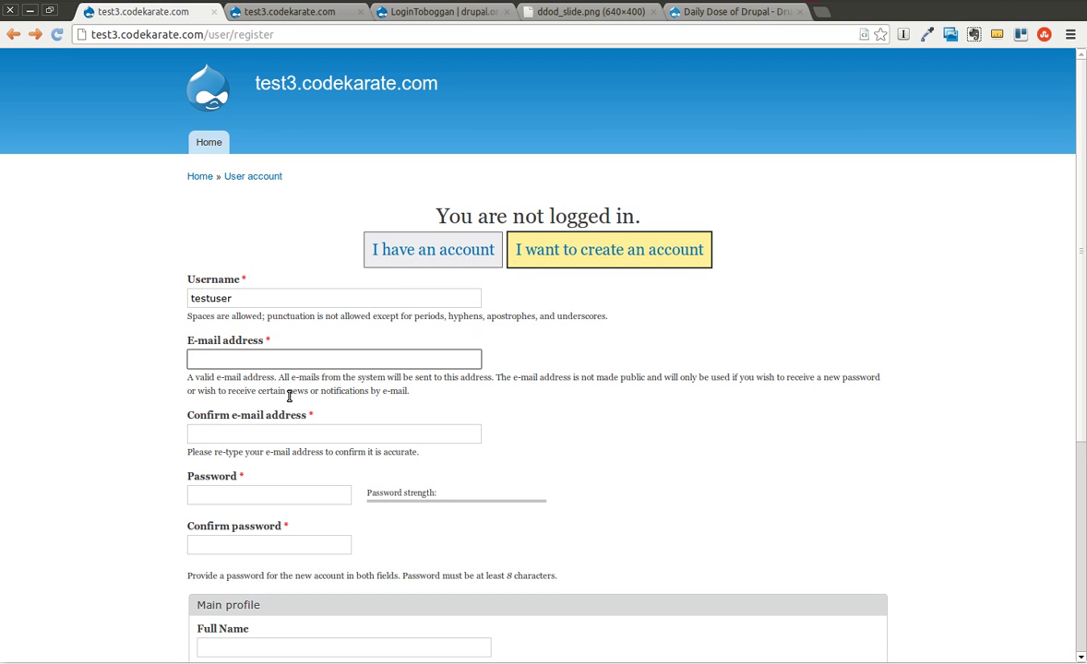
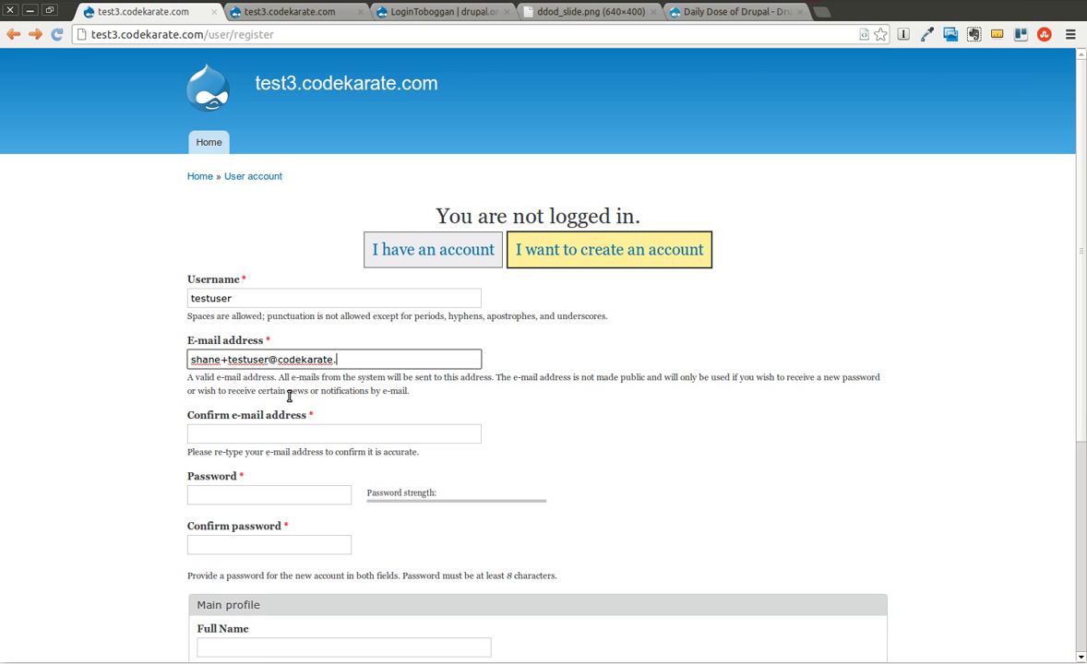
{"action": "left_click", "coordinate": [303, 429]}
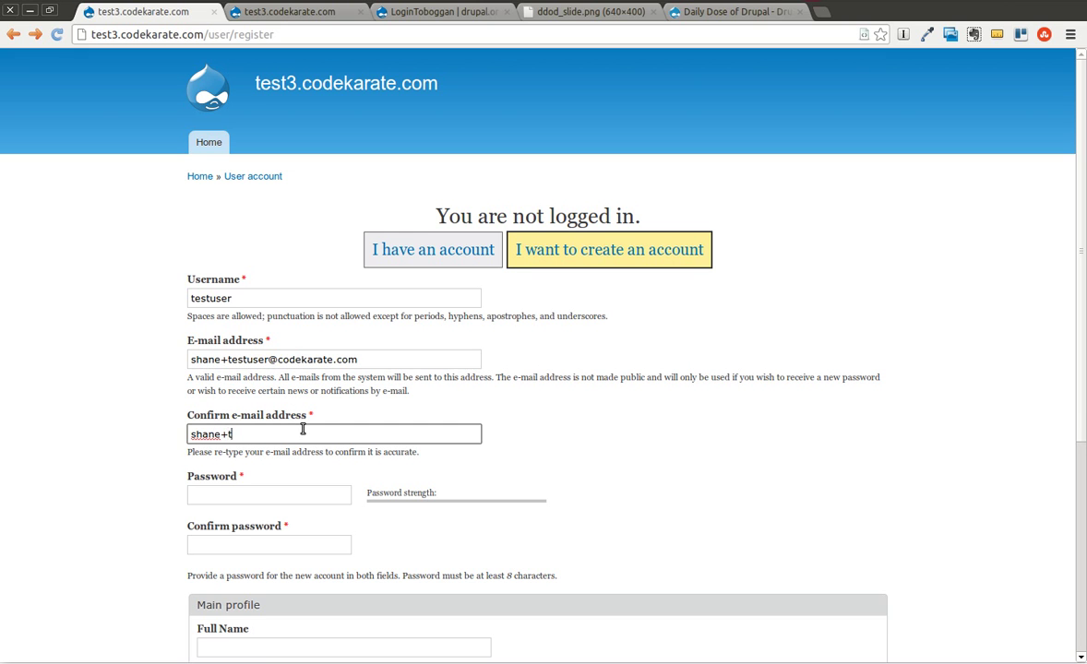
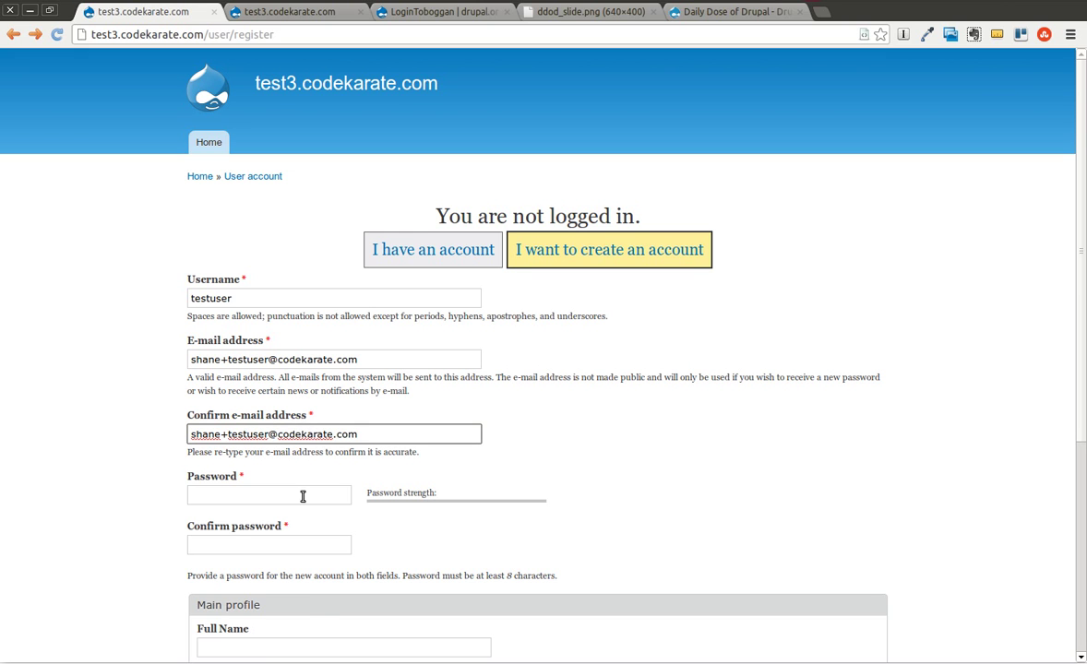
{"action": "left_click", "coordinate": [303, 496]}
{"action": "type", "text": "test12"}
{"action": "left_click", "coordinate": [305, 547]}
{"action": "type", "text": "test12"}
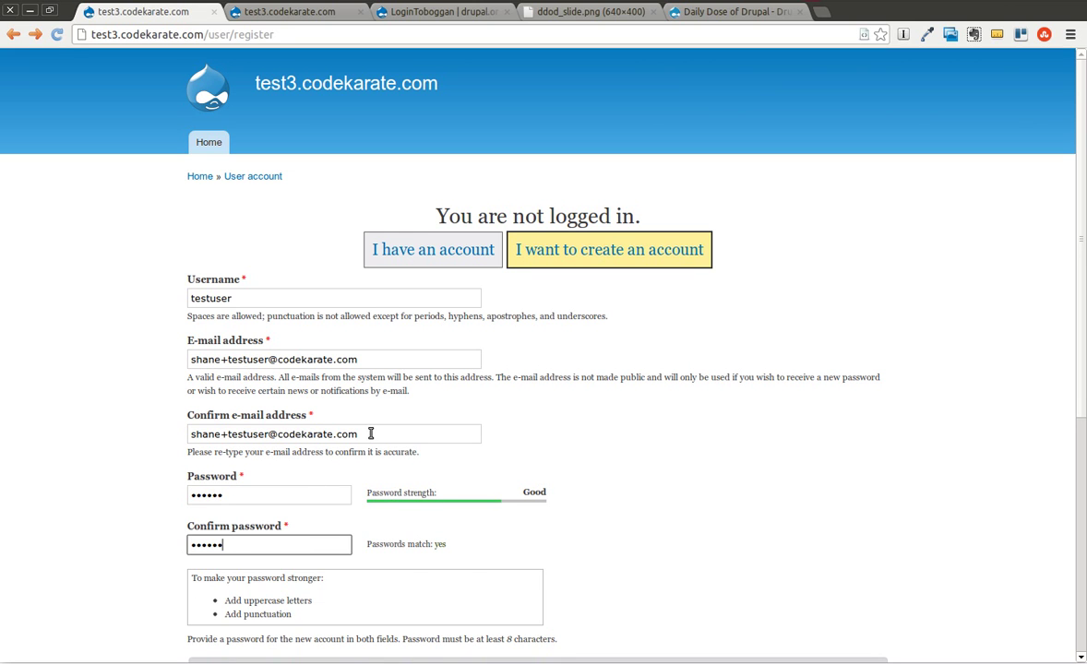
Submit the registration and see the 6-character password rejected as too short
{"action": "triple_click", "coordinate": [339, 434]}
{"action": "left_click", "coordinate": [99, 456]}
{"action": "scroll", "coordinate": [98, 456], "scroll_direction": "down", "scroll_amount": 4}
{"action": "left_click", "coordinate": [274, 505]}
{"action": "scroll", "coordinate": [124, 415], "scroll_direction": "down", "scroll_amount": 3}
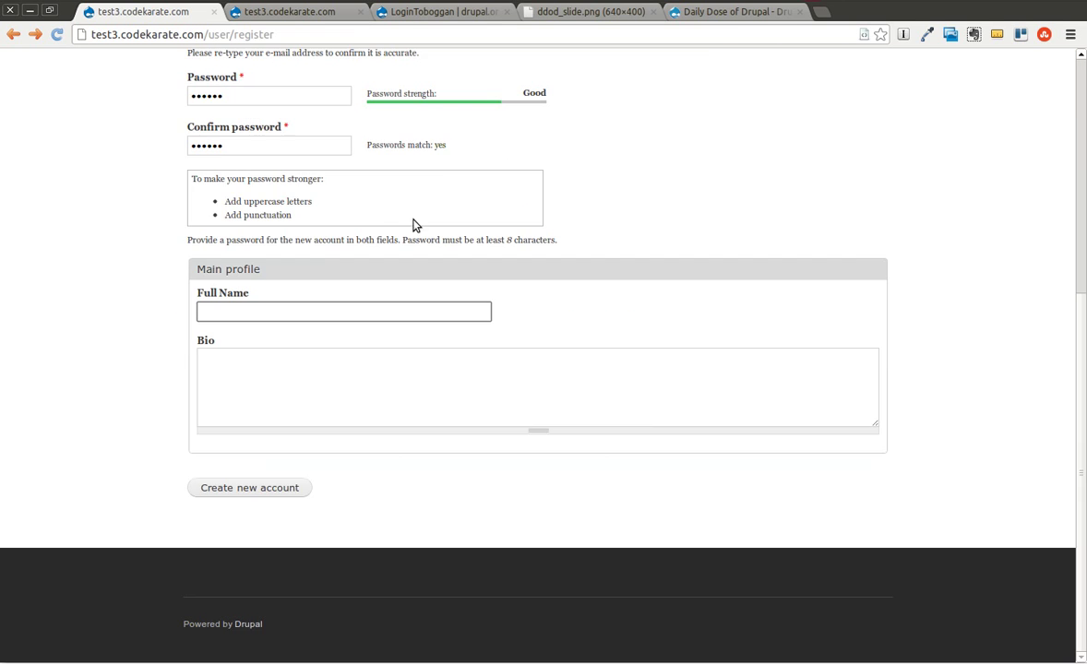
{"action": "left_click", "coordinate": [246, 490]}
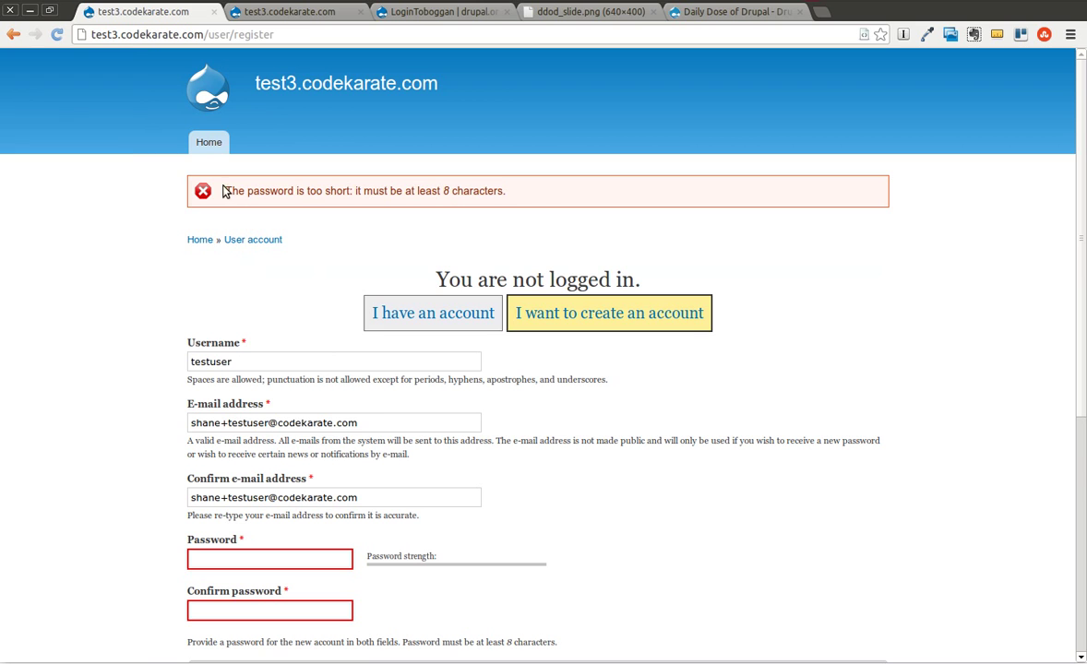
Re-enter an 8-character password in both password fields and submit the registration
{"action": "scroll", "coordinate": [369, 415], "scroll_direction": "down", "scroll_amount": 2}
{"action": "scroll", "coordinate": [383, 433], "scroll_direction": "down", "scroll_amount": 1}
{"action": "left_click", "coordinate": [246, 397]}
{"action": "type", "text": "12345678"}
{"action": "key", "text": "Tab"}
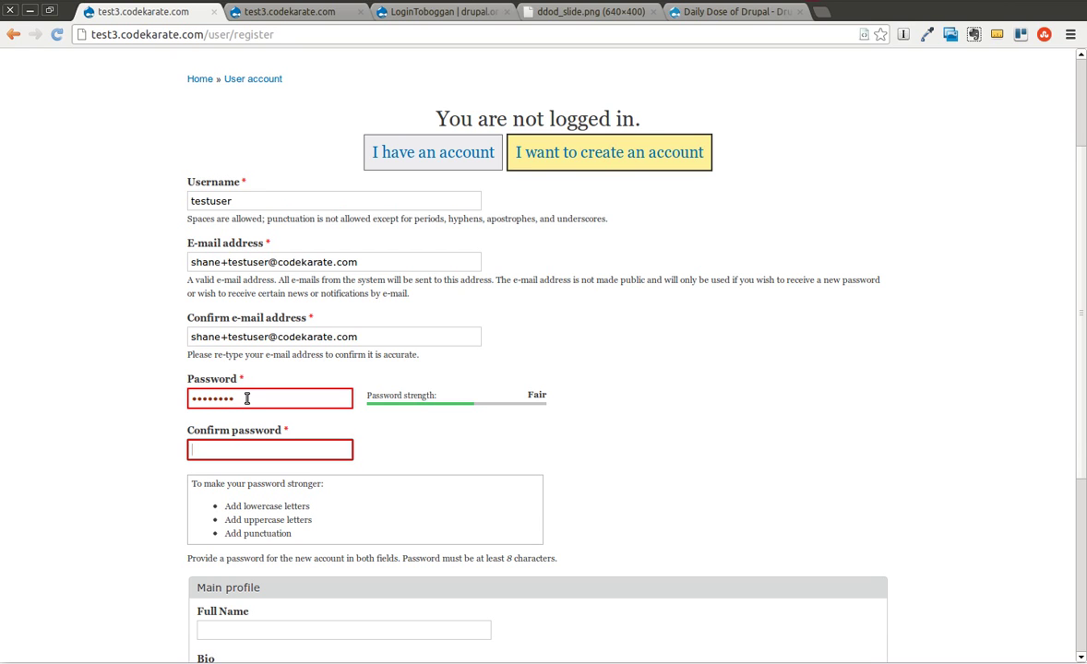
{"action": "type", "text": "12345678"}
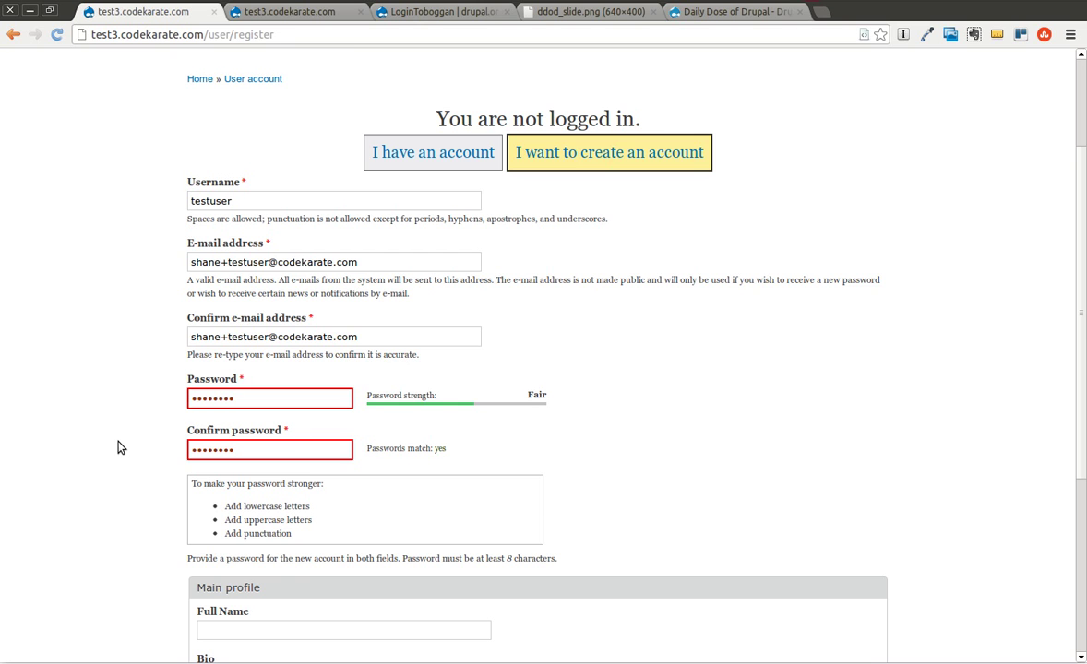
{"action": "scroll", "coordinate": [117, 447], "scroll_direction": "down", "scroll_amount": 3}
{"action": "left_click", "coordinate": [258, 526]}
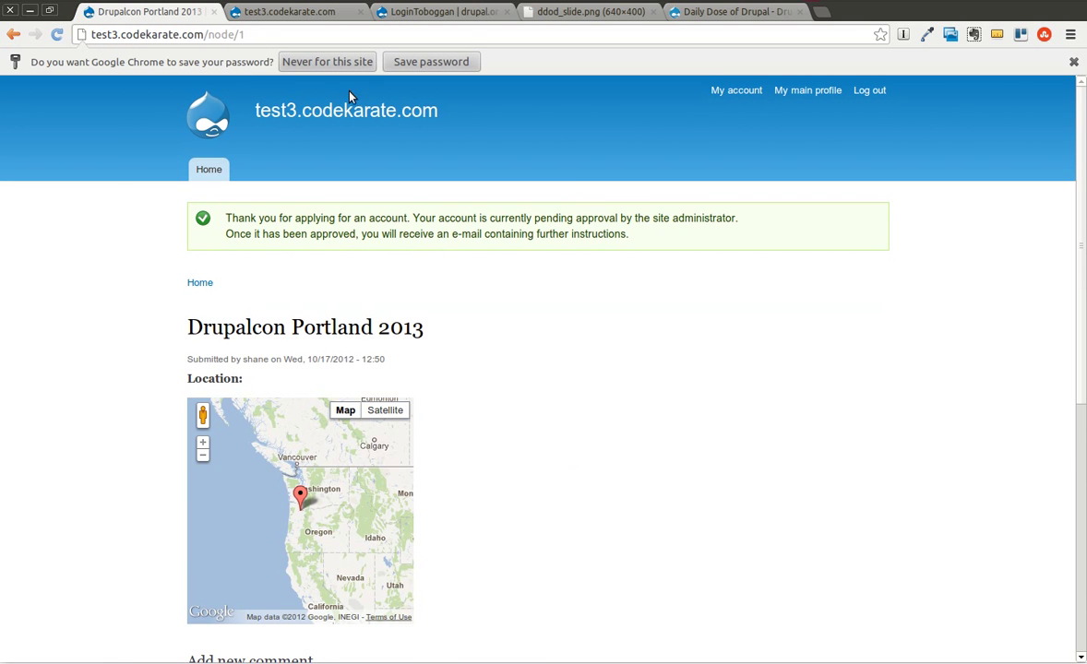
Review the pending-approval thank-you message on the Drupalcon Portland 2013 post
{"action": "scroll", "coordinate": [582, 317], "scroll_direction": "down", "scroll_amount": 2}
{"action": "scroll", "coordinate": [583, 320], "scroll_direction": "up", "scroll_amount": 2}
{"action": "left_click_drag", "start_coordinate": [651, 238], "coordinate": [225, 217]}
{"action": "left_click", "coordinate": [489, 306]}
Open My account's Edit form and focus the Current password field
{"action": "left_click", "coordinate": [729, 90]}
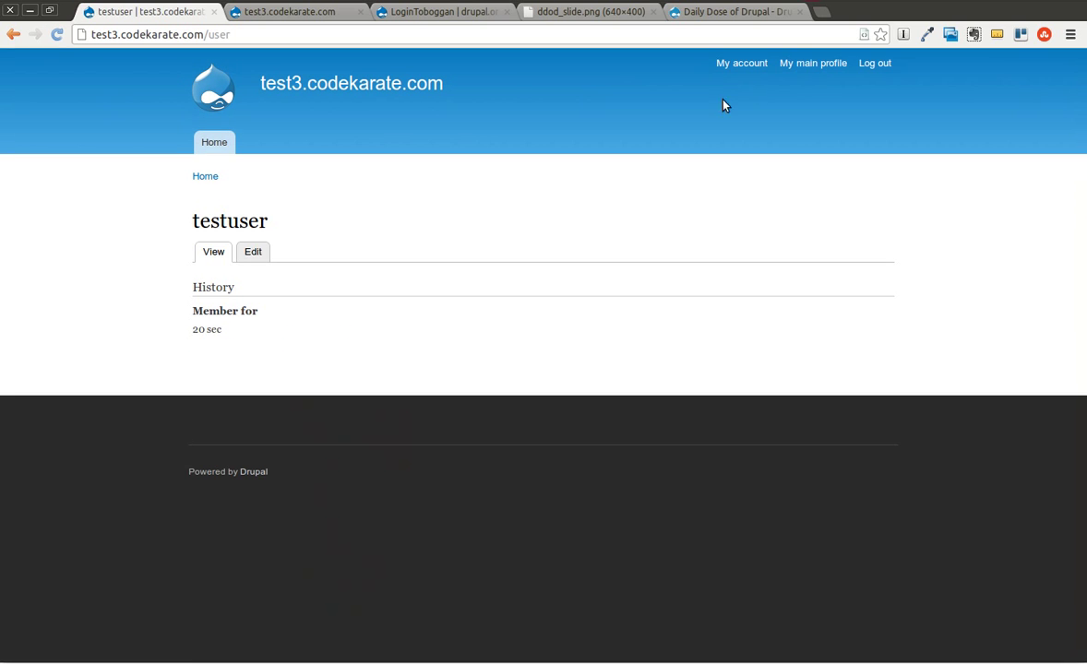
{"action": "left_click", "coordinate": [258, 253]}
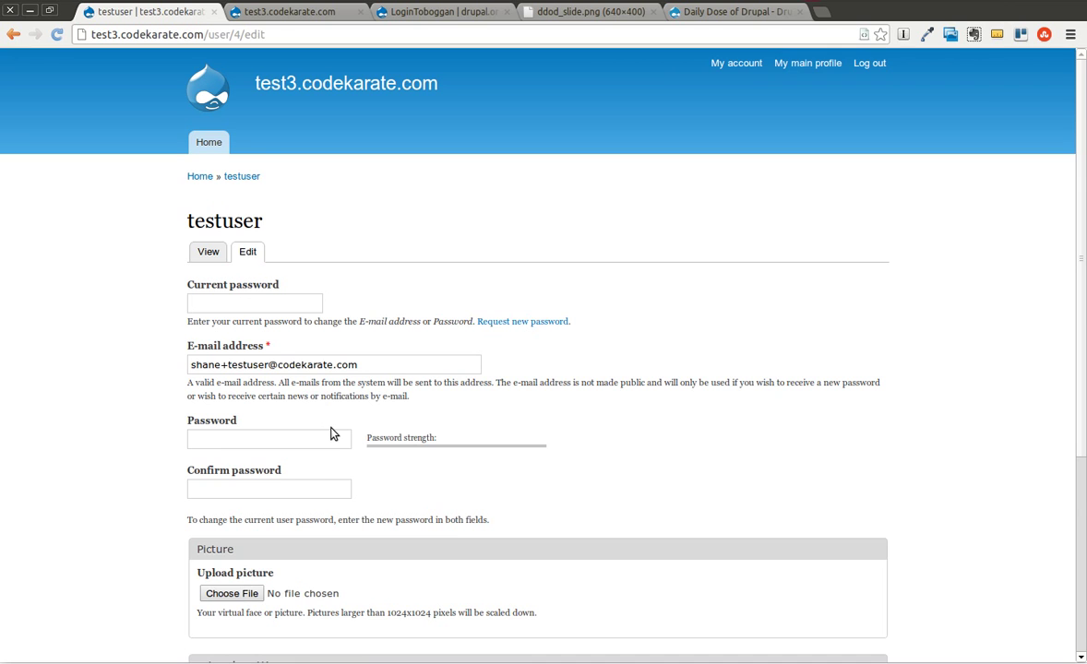
{"action": "scroll", "coordinate": [332, 435], "scroll_direction": "down", "scroll_amount": 4}
{"action": "scroll", "coordinate": [332, 435], "scroll_direction": "up", "scroll_amount": 4}
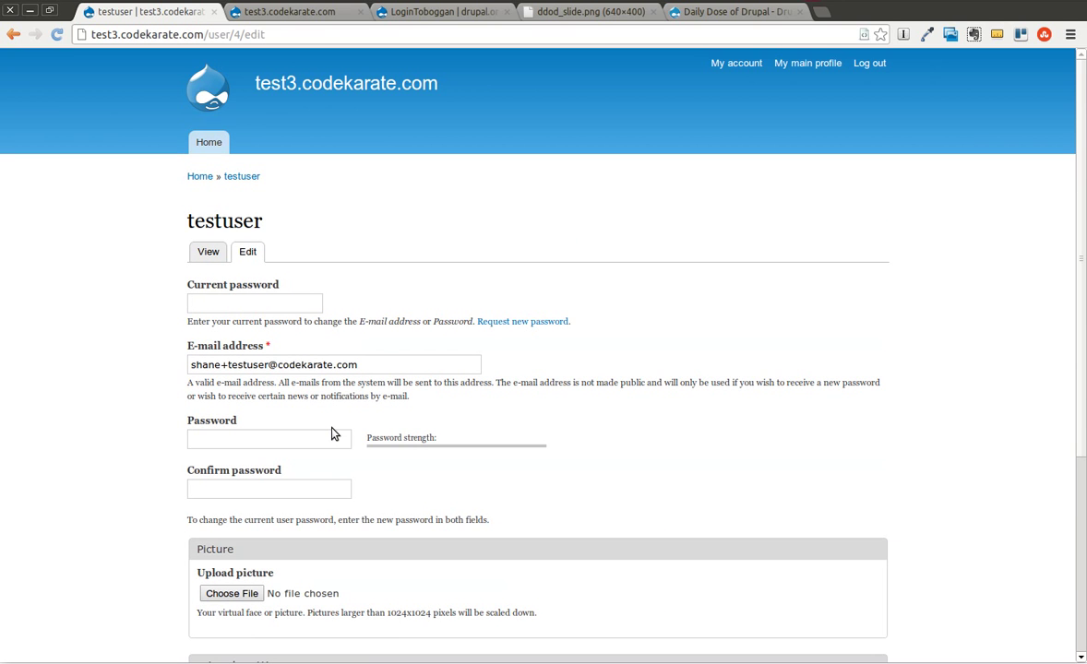
{"action": "left_click", "coordinate": [224, 296]}
{"action": "scroll", "coordinate": [223, 300], "scroll_direction": "down", "scroll_amount": 2}
{"action": "scroll", "coordinate": [226, 301], "scroll_direction": "up", "scroll_amount": 1}
{"action": "scroll", "coordinate": [823, 157], "scroll_direction": "up", "scroll_amount": 1}
Log out, then sign in as the test user using its e-mail address and password
{"action": "left_click", "coordinate": [875, 66]}
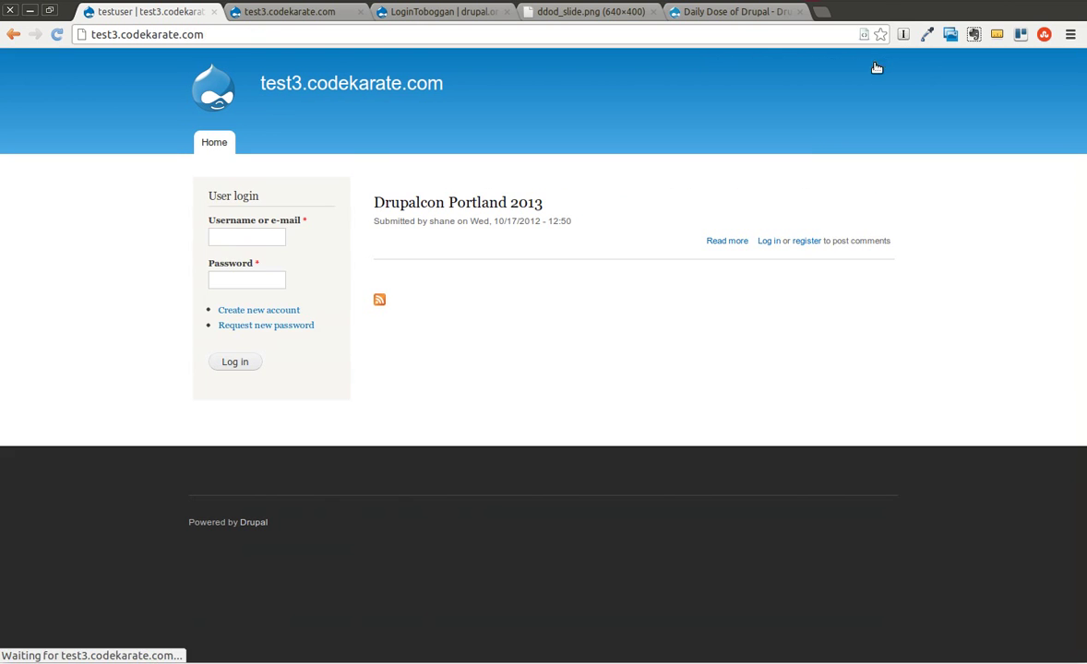
{"action": "left_click", "coordinate": [224, 236]}
{"action": "type", "text": "shane"}
{"action": "key", "text": "BackSpace"}
{"action": "key", "text": "BackSpace"}
{"action": "key", "text": "BackSpace"}
{"action": "key", "text": "BackSpace"}
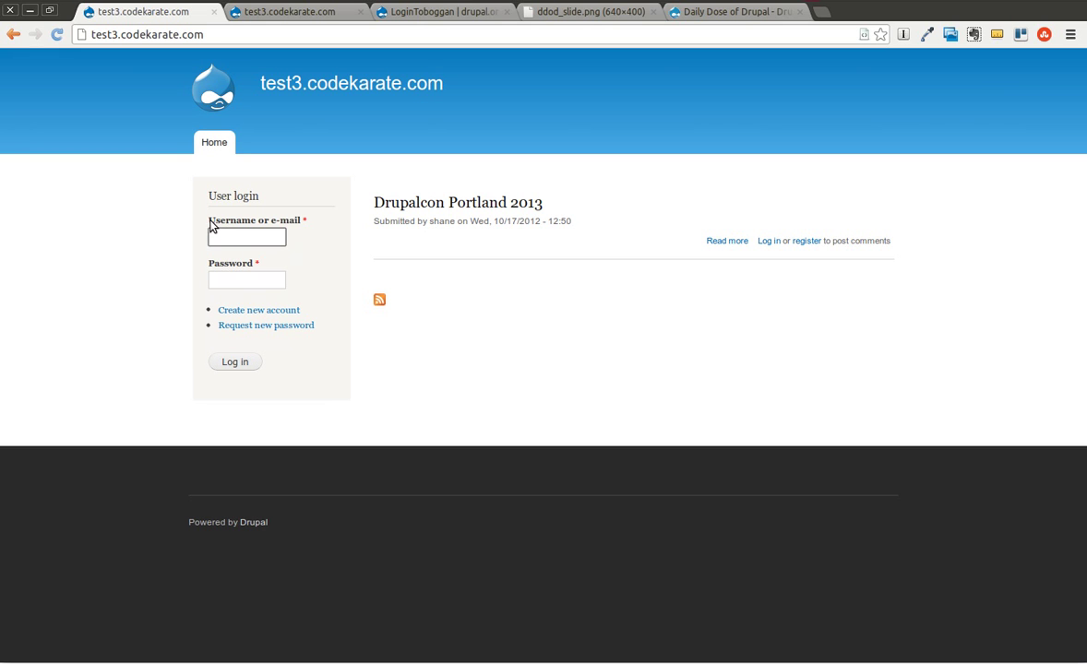
{"action": "left_click_drag", "start_coordinate": [209, 224], "coordinate": [243, 232]}
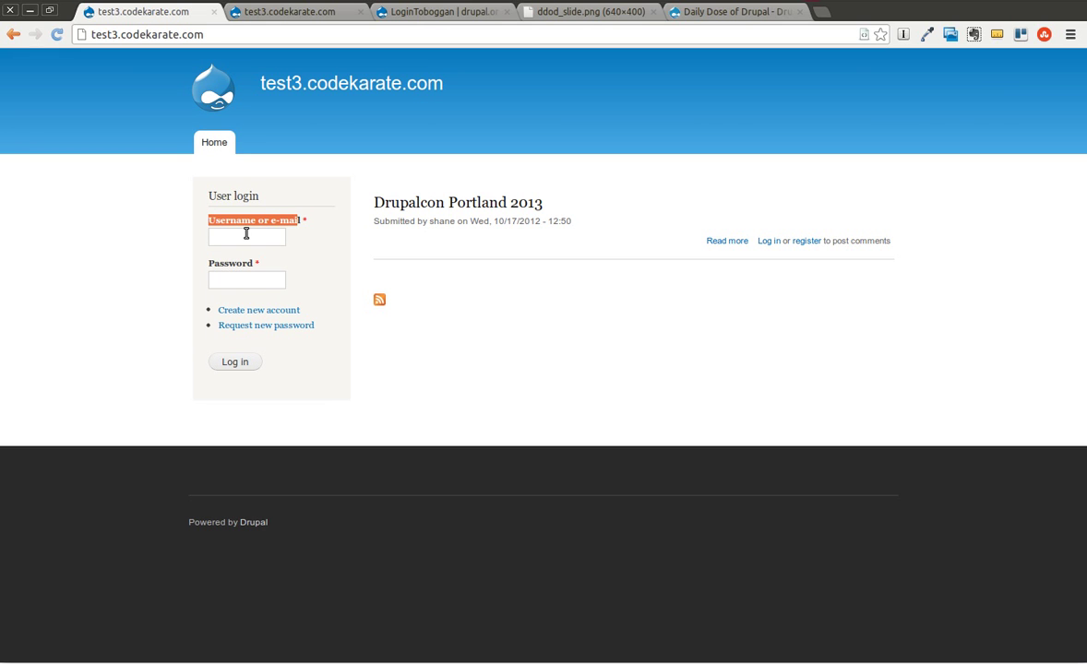
{"action": "left_click", "coordinate": [245, 235]}
{"action": "key", "text": "Down"}
{"action": "key", "text": "Return"}
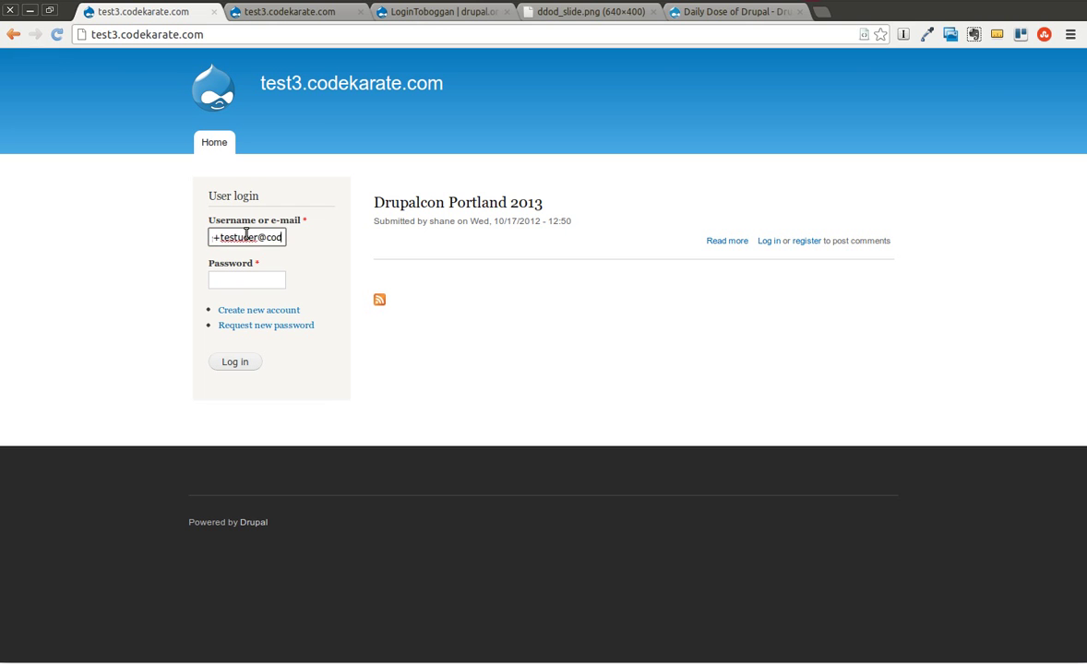
{"action": "key", "text": "Tab"}
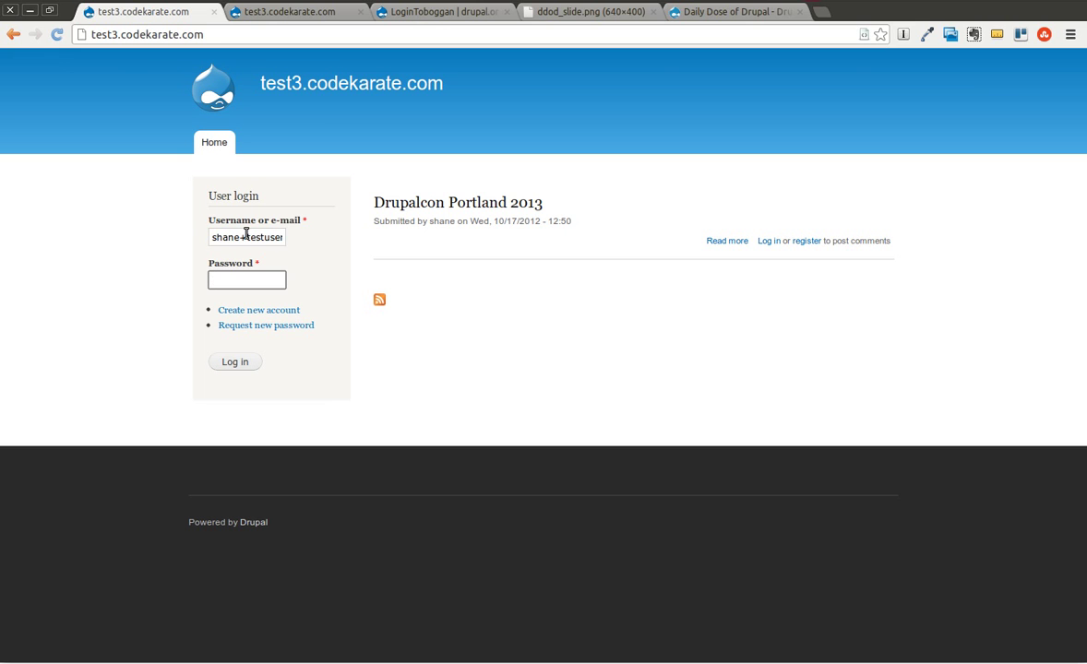
{"action": "type", "text": "••••••"}
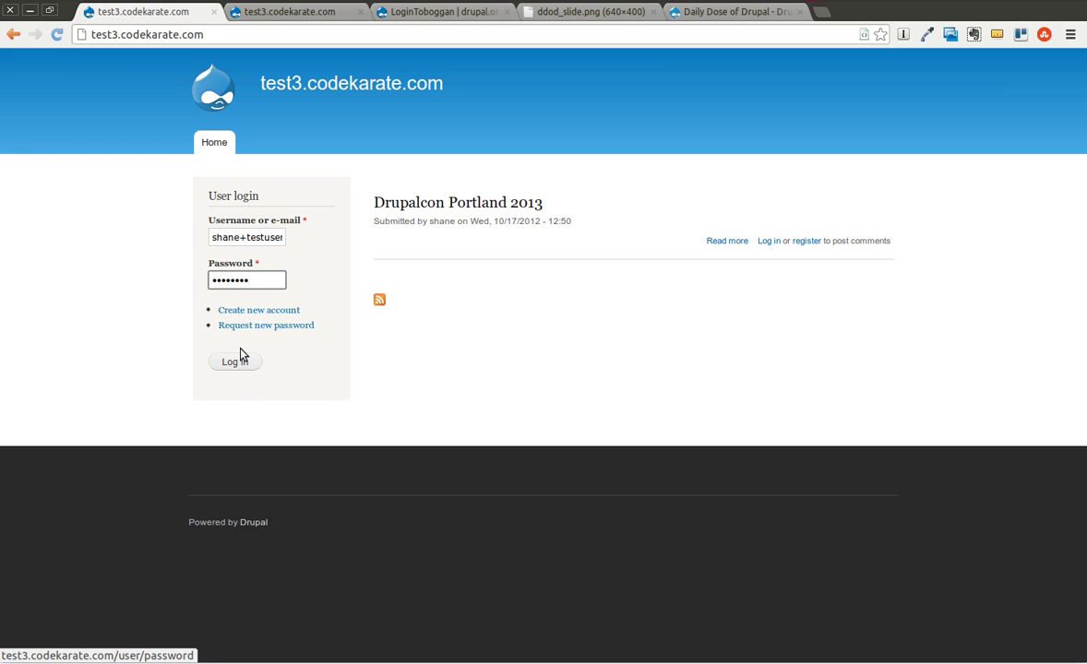
{"action": "left_click", "coordinate": [232, 362]}
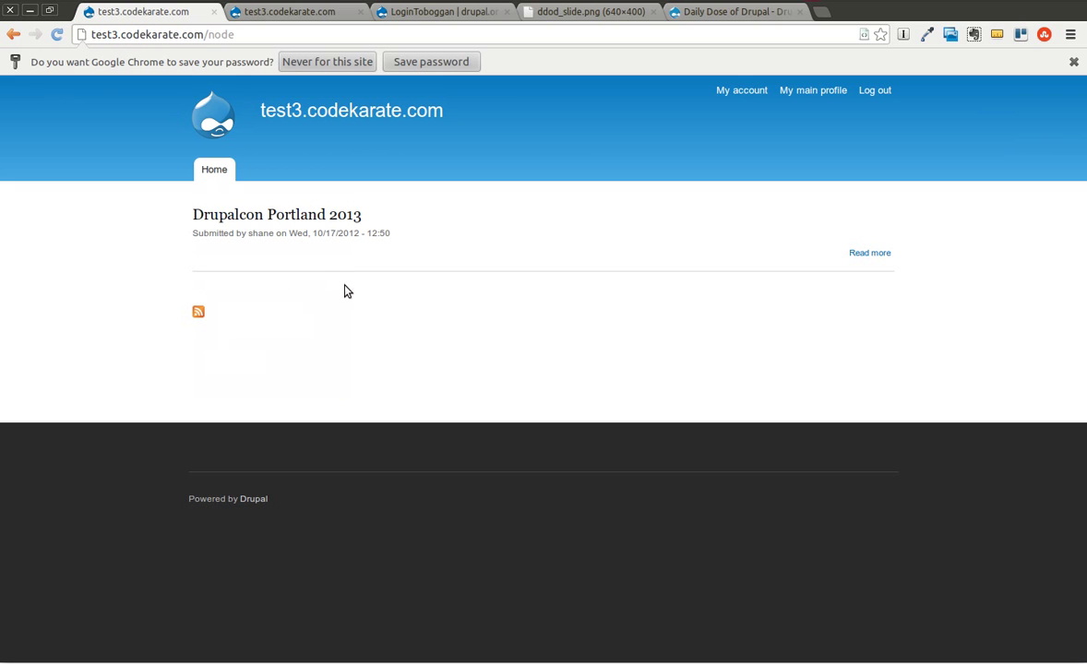
Log out again and enter the administrator's username and password in the login block
{"action": "left_click", "coordinate": [877, 90]}
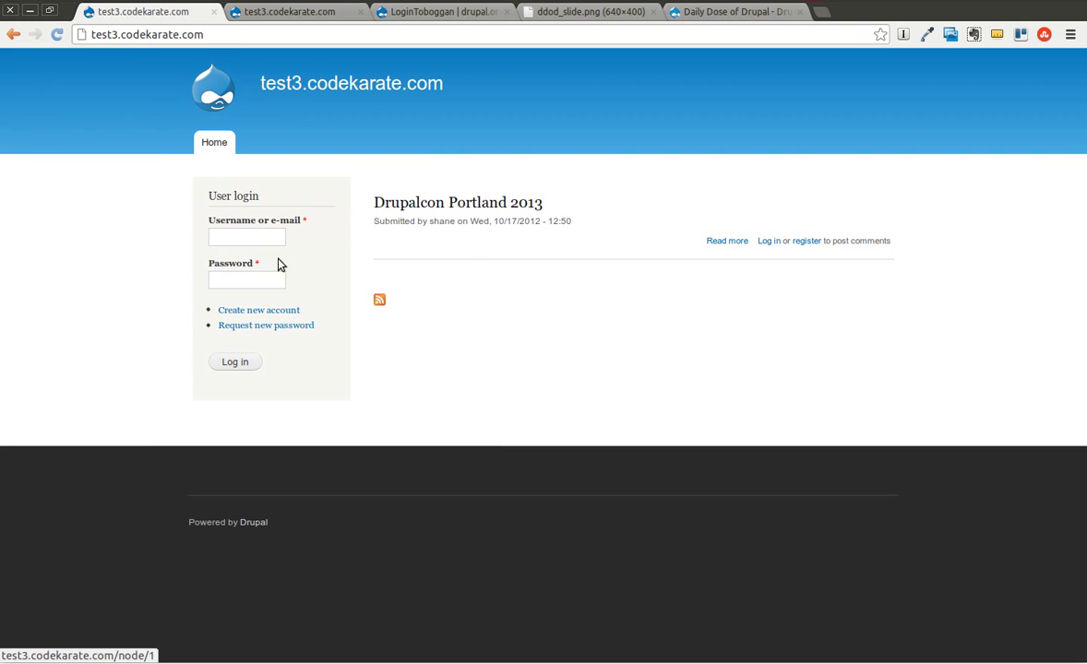
{"action": "left_click", "coordinate": [231, 241]}
{"action": "type", "text": "shane"}
{"action": "key", "text": "Tab"}
{"action": "type", "text": "******"}
{"action": "key", "text": "BackSpace"}
{"action": "key", "text": "BackSpace"}
{"action": "key", "text": "BackSpace"}
{"action": "key", "text": "BackSpace"}
{"action": "key", "text": "BackSpace"}
{"action": "key", "text": "BackSpace"}
Sign in as administrator, review testuser's edit form, and return to the People list
{"action": "type", "text": "******"}
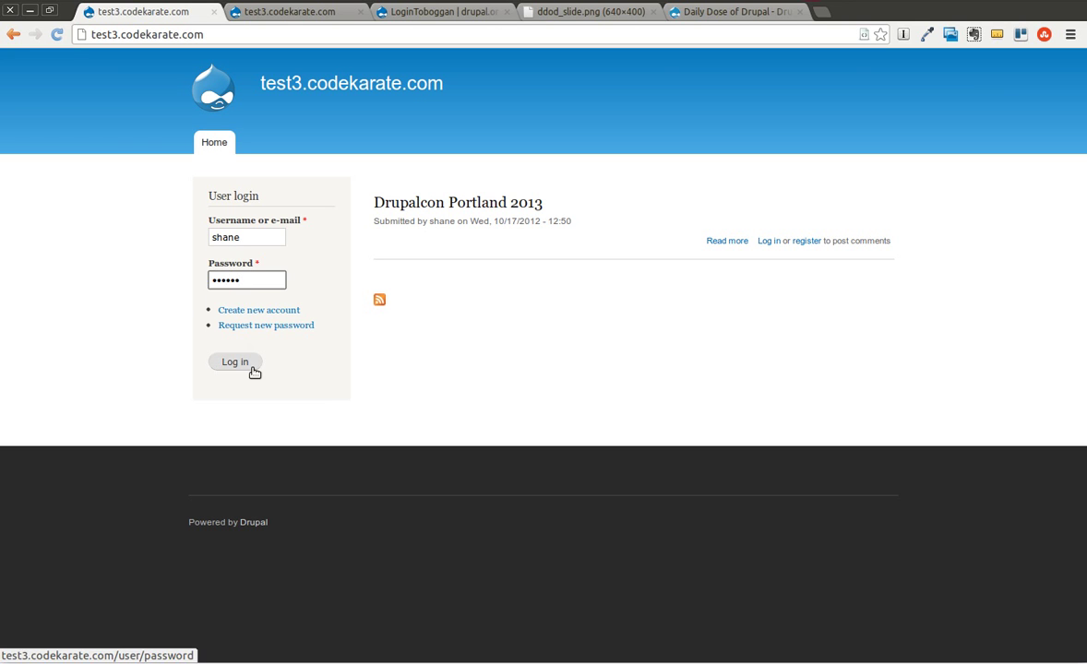
{"action": "left_click", "coordinate": [242, 363]}
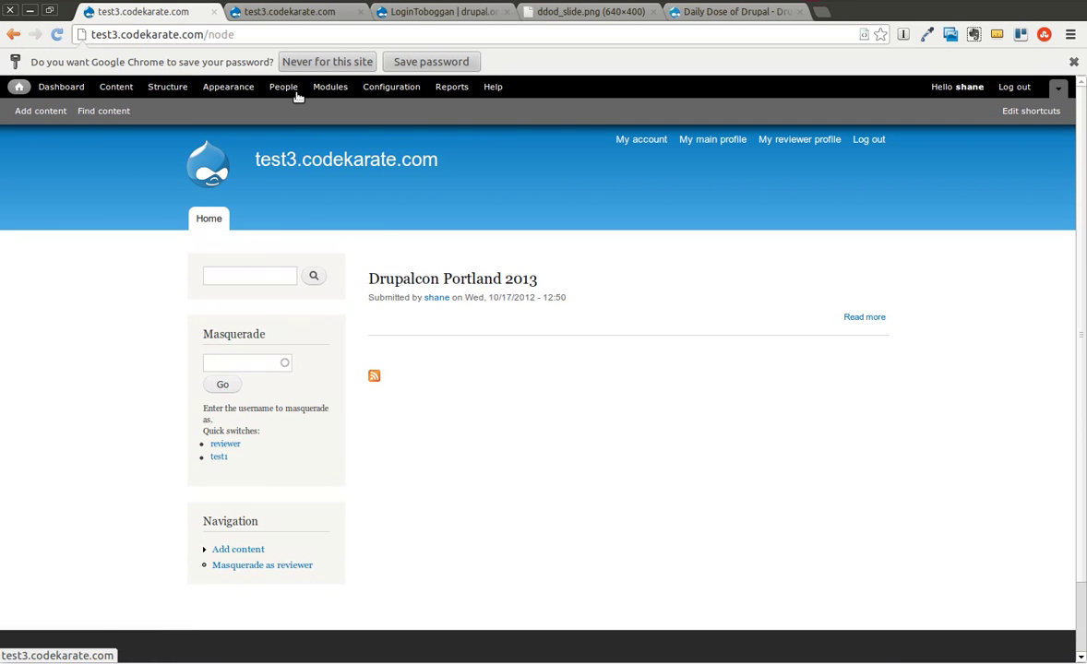
{"action": "left_click", "coordinate": [280, 87]}
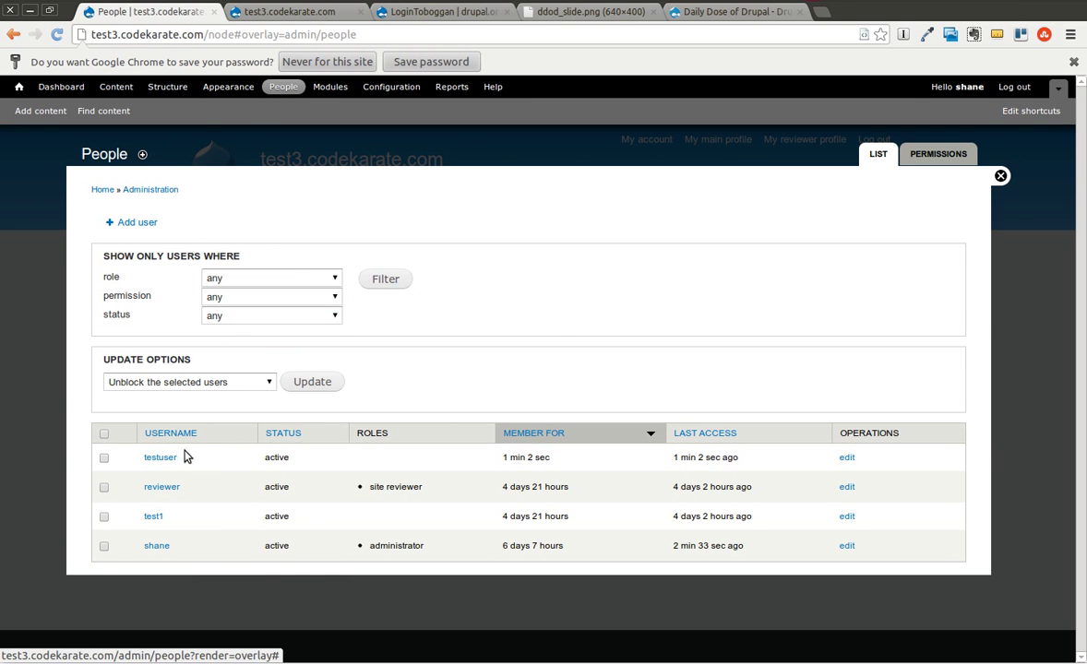
{"action": "left_click", "coordinate": [846, 458]}
{"action": "scroll", "coordinate": [621, 344], "scroll_direction": "down", "scroll_amount": 5}
{"action": "scroll", "coordinate": [308, 363], "scroll_direction": "down", "scroll_amount": 3}
{"action": "scroll", "coordinate": [308, 364], "scroll_direction": "up", "scroll_amount": 7}
{"action": "scroll", "coordinate": [340, 374], "scroll_direction": "up", "scroll_amount": 1}
{"action": "left_click", "coordinate": [11, 35]}
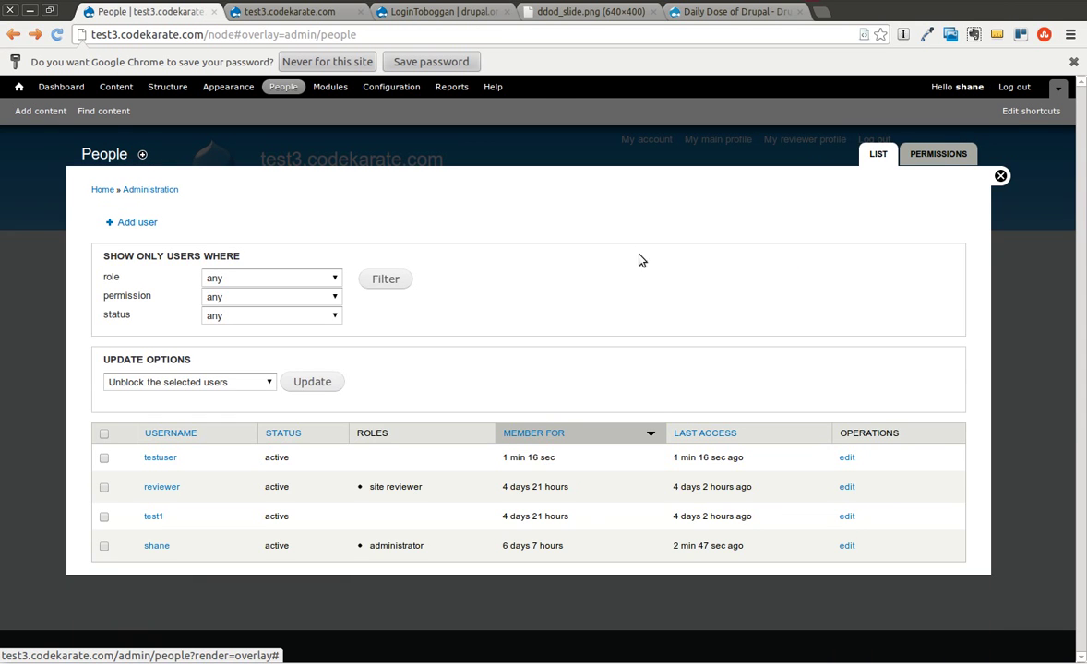
Review the optional login features listed on the LoginToboggan drupal.org project page
{"action": "left_click", "coordinate": [406, 13]}
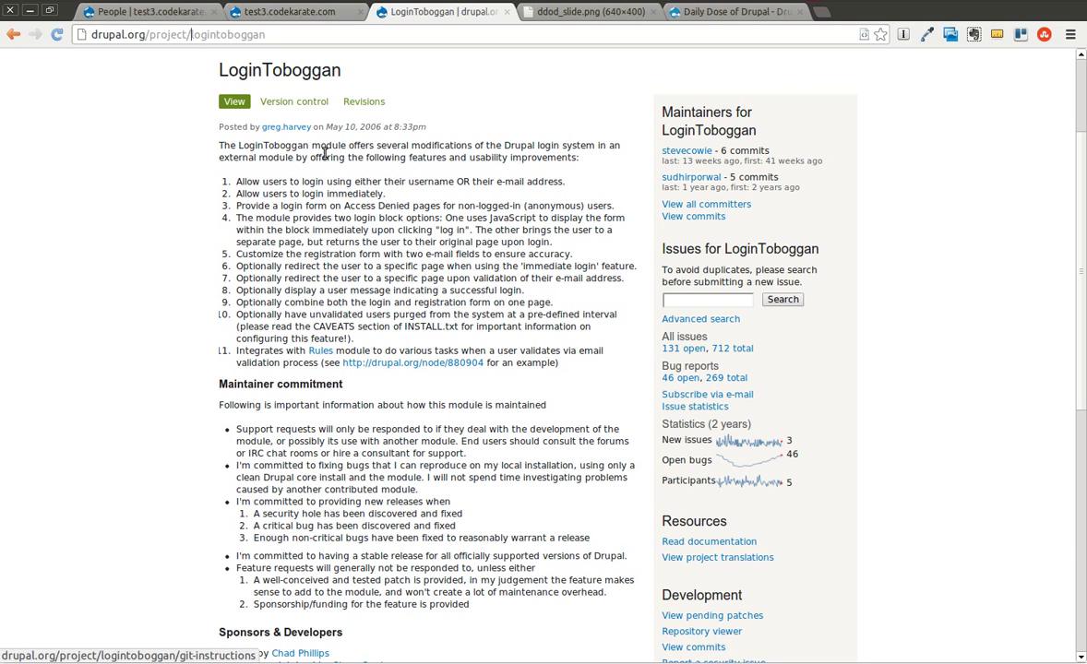
{"action": "left_click_drag", "start_coordinate": [249, 265], "coordinate": [394, 309]}
{"action": "left_click", "coordinate": [394, 309]}
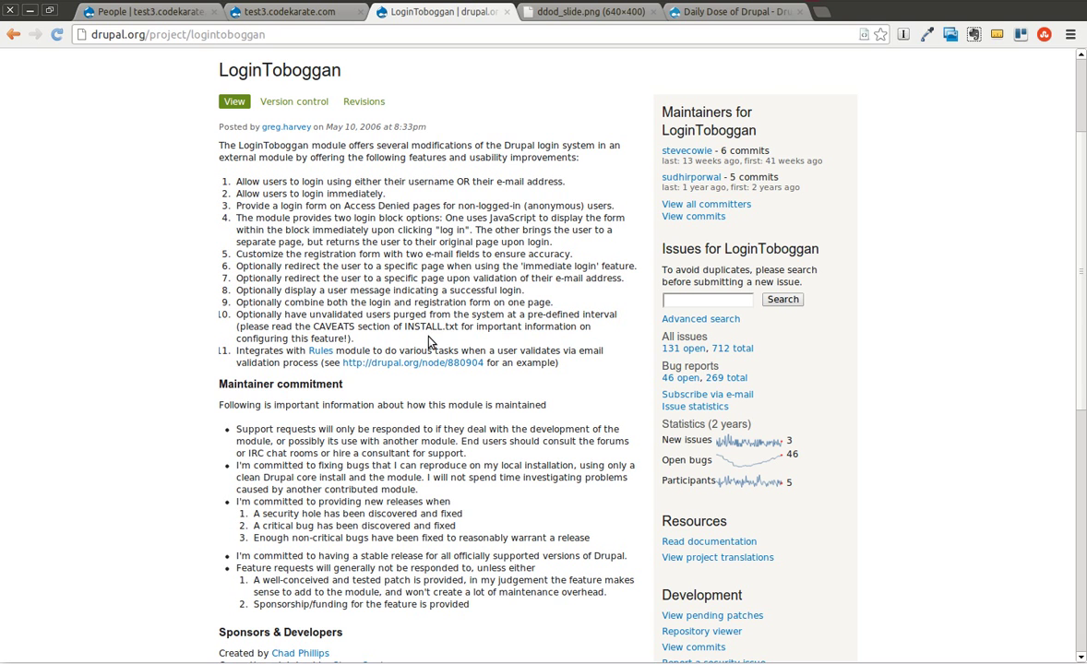
{"action": "scroll", "coordinate": [429, 342], "scroll_direction": "up", "scroll_amount": 4}
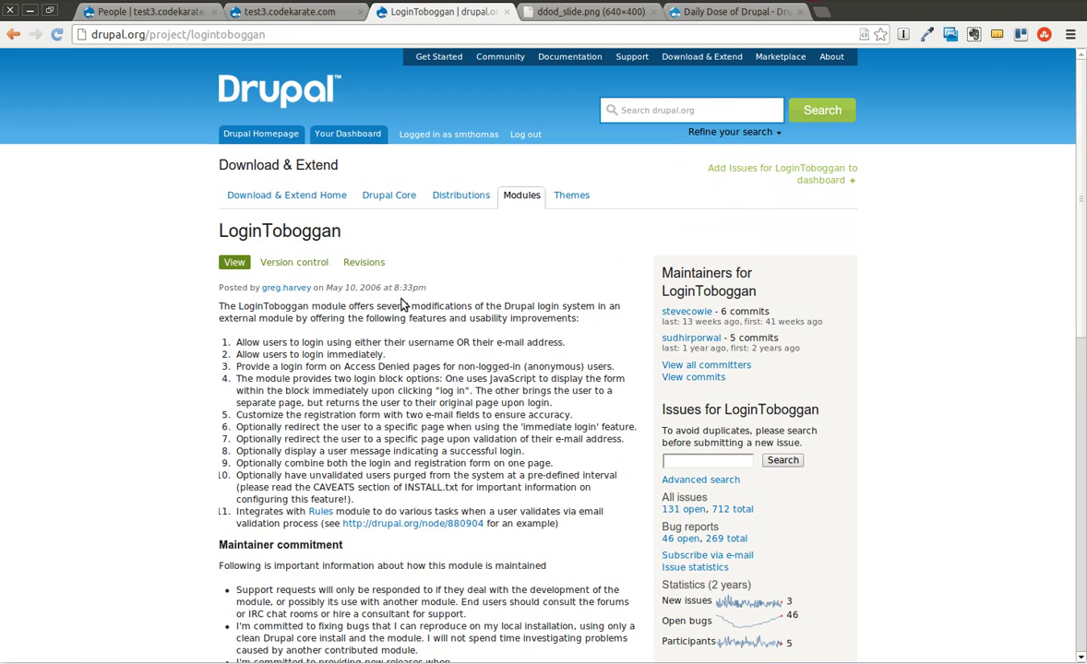